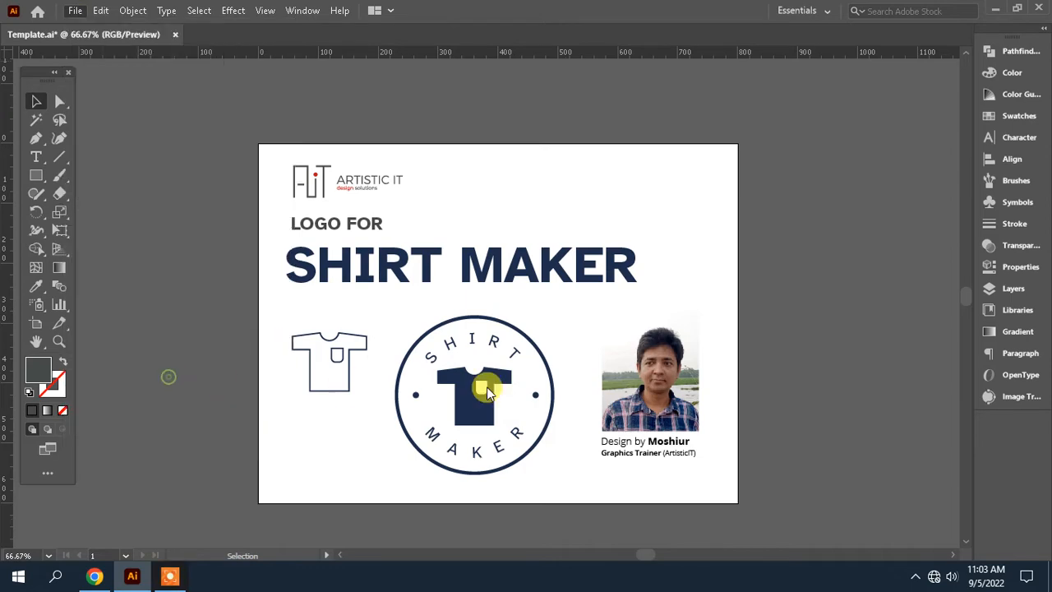
Duplicate the artboard with its artwork beside the original and delete everything except the Artistic IT logo from the copy
left_click(643, 160)
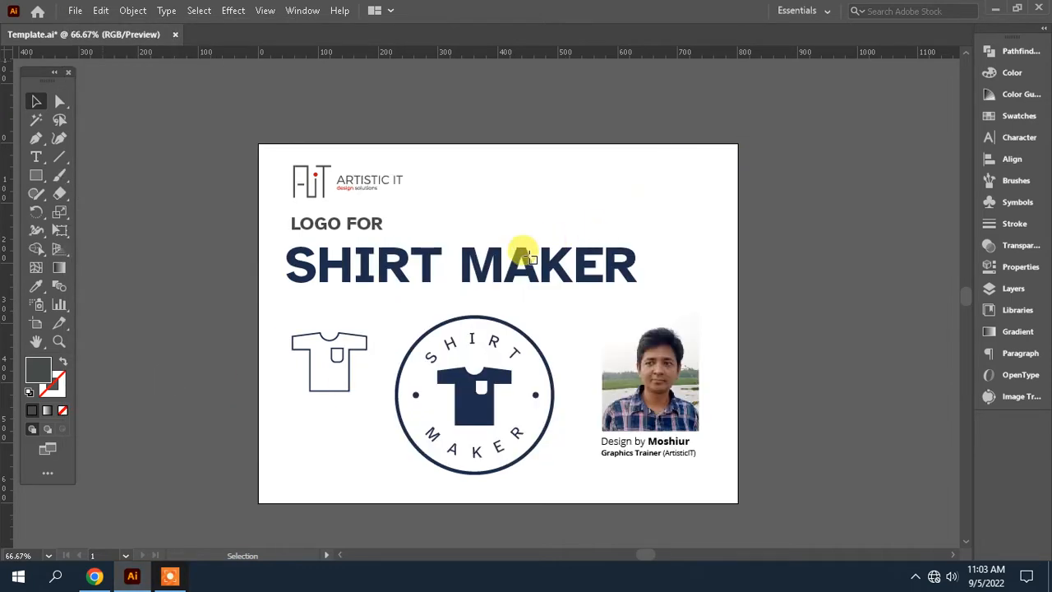
left_click_drag(533, 260, 729, 248)
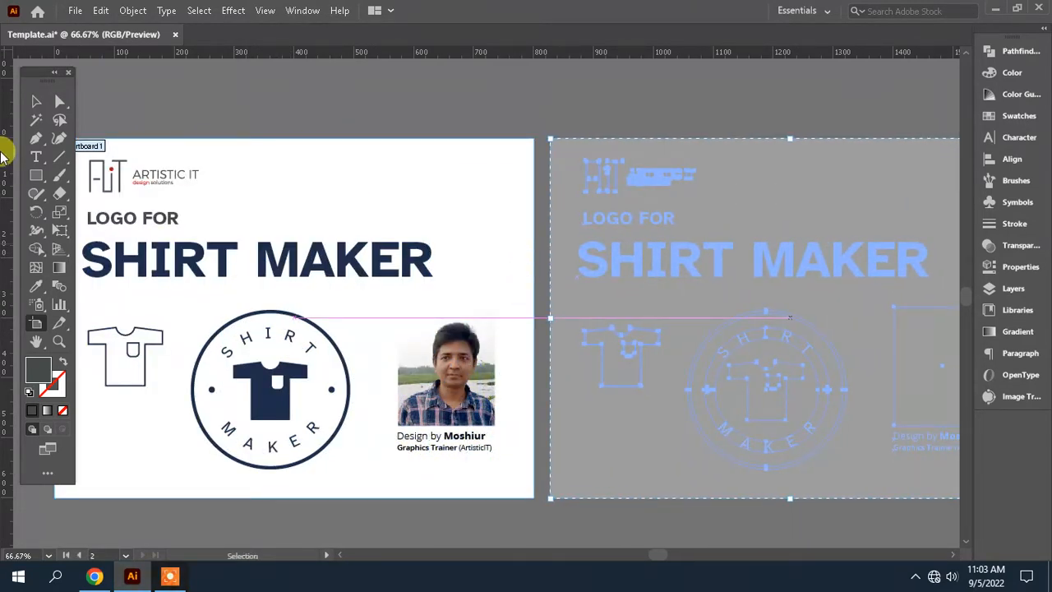
left_click_drag(744, 342, 507, 304)
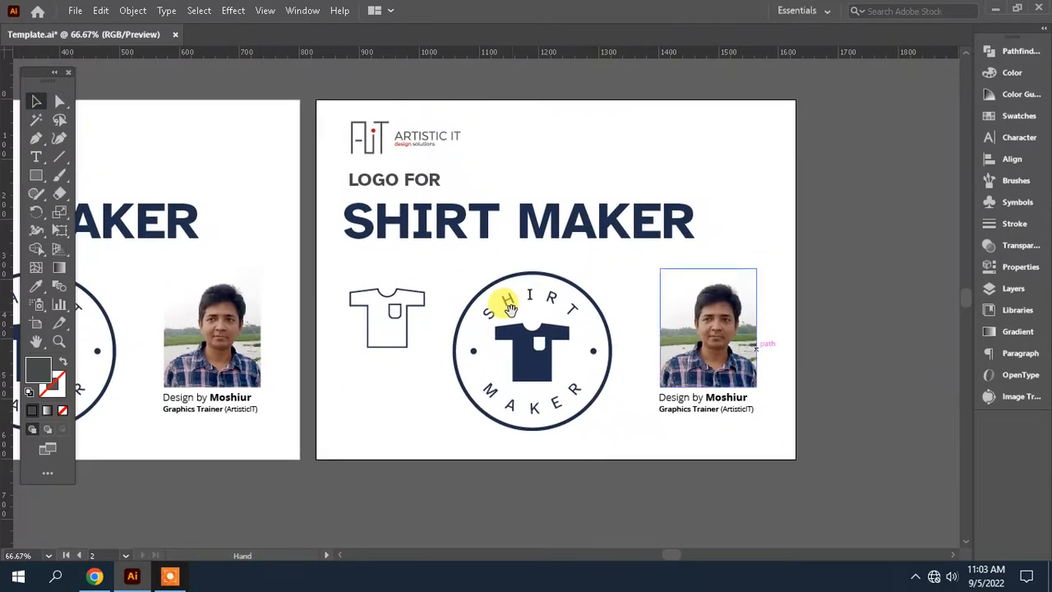
left_click_drag(670, 357, 322, 175)
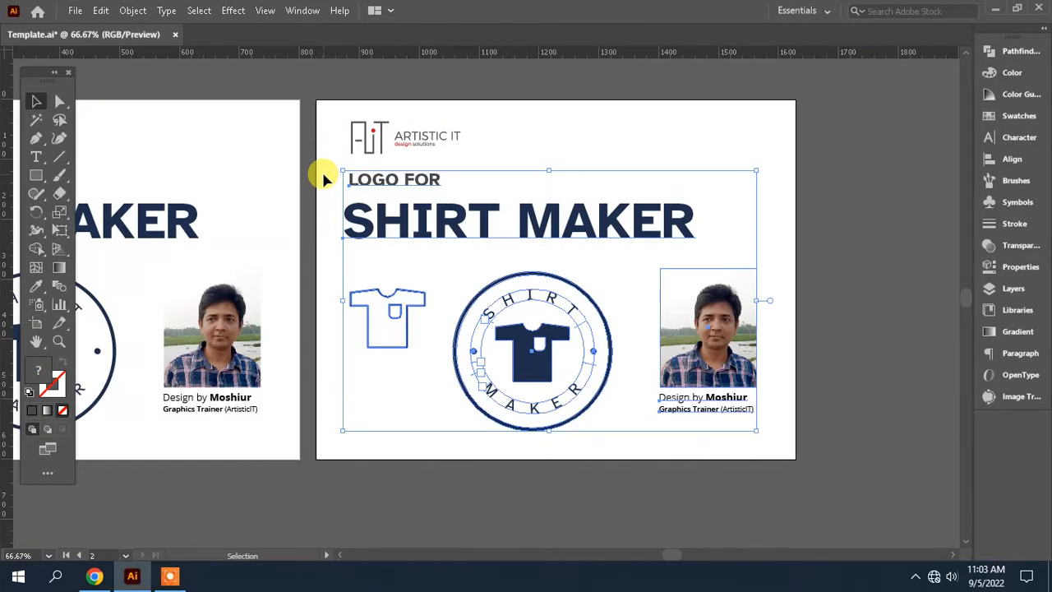
key("Delete")
Draw a large, slightly wide rectangle near the middle of the cleared second artboard
left_click_drag(381, 240, 545, 268)
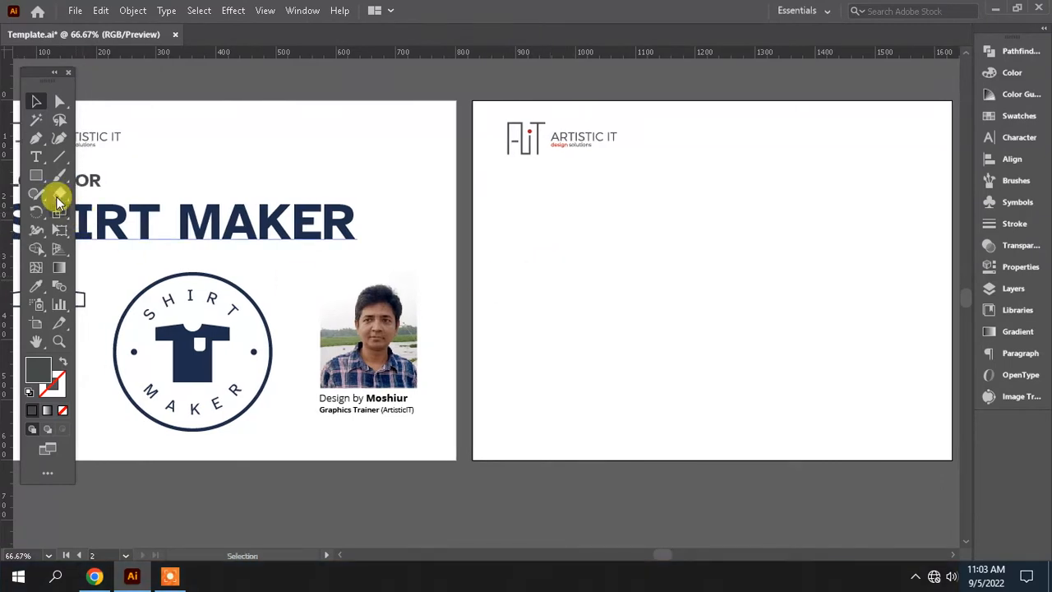
left_click_drag(41, 176, 117, 175)
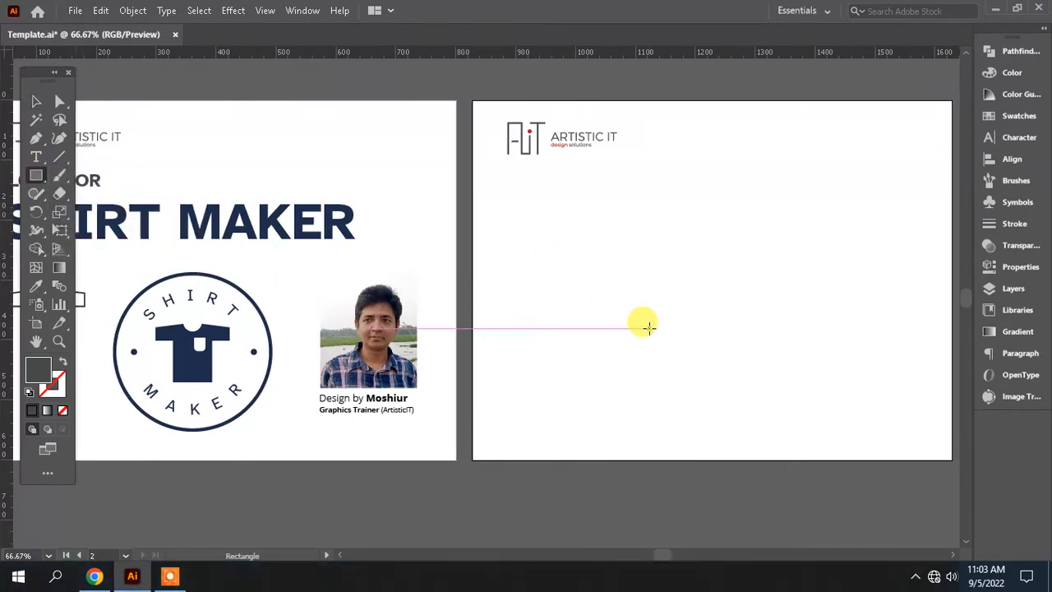
mouse_move(648, 249)
left_mouse_down()
mouse_move(718, 347)
mouse_move(803, 381)
left_mouse_up()
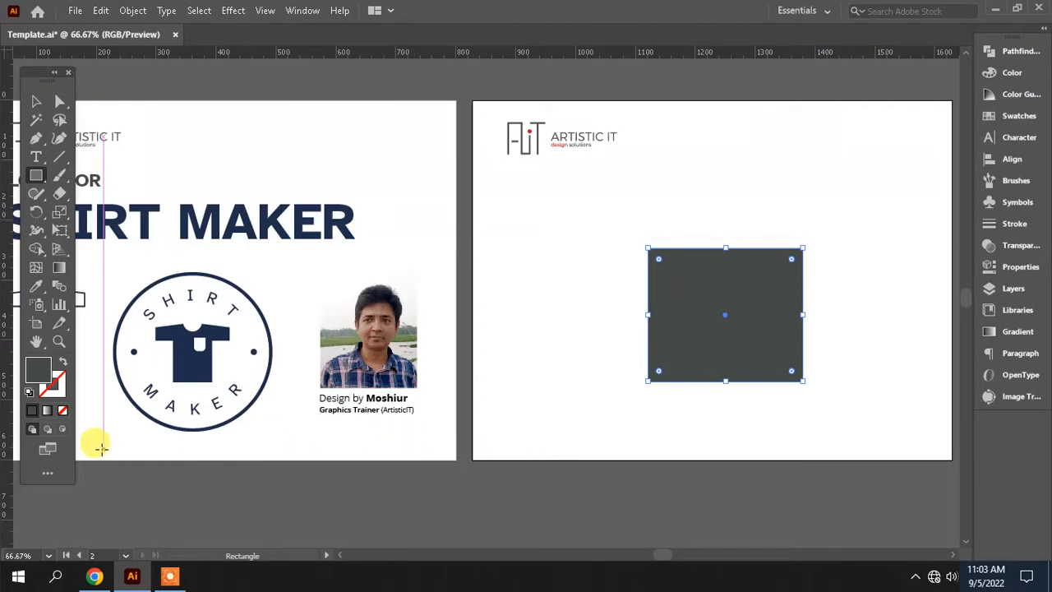
Remove the rectangle's fill and give it a black 6 pt stroke
left_click(62, 411)
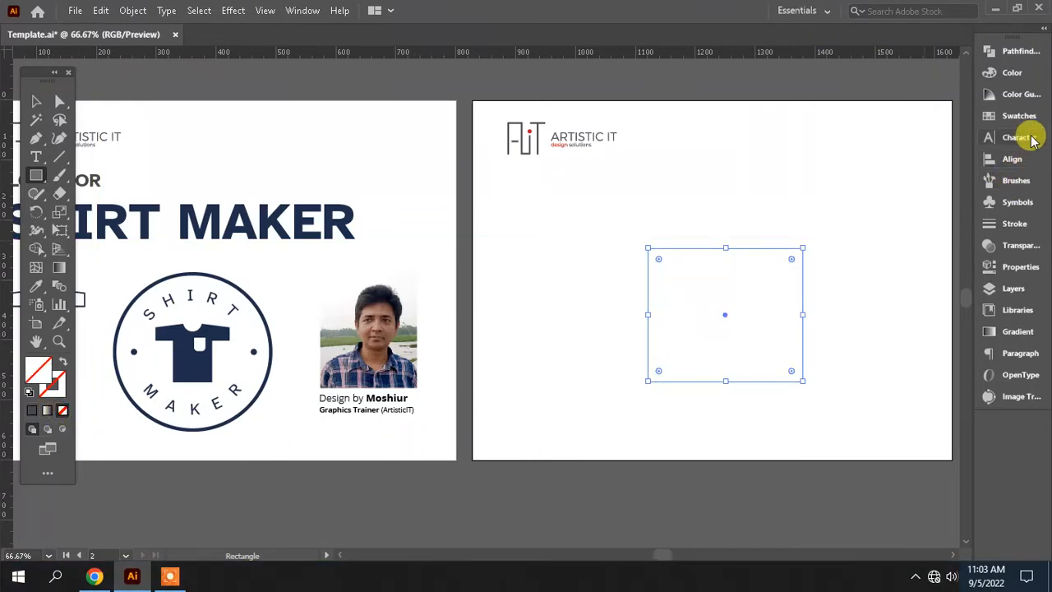
left_click(1013, 223)
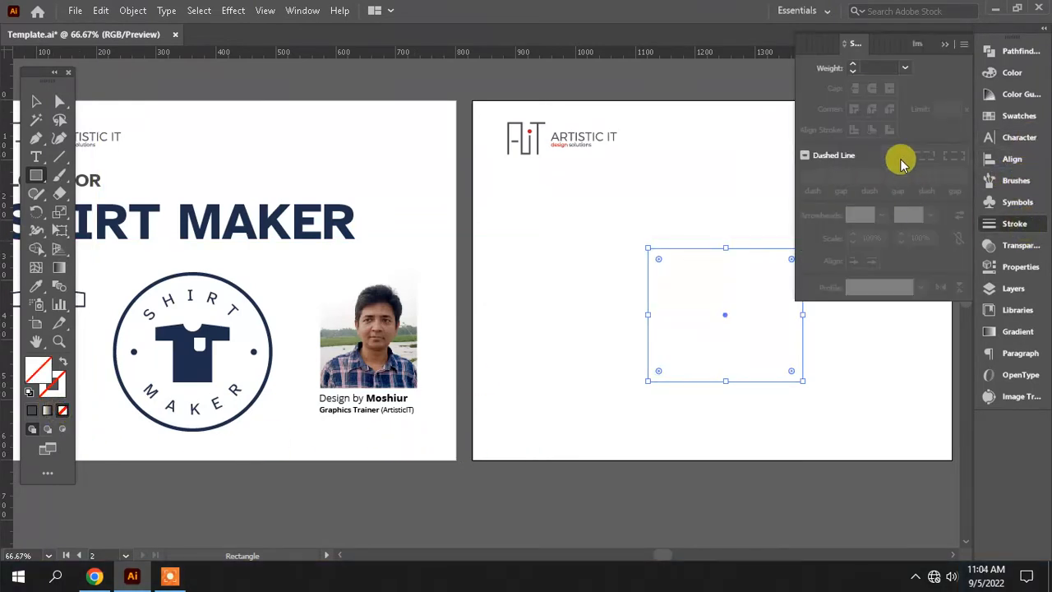
left_click(905, 71)
left_click(926, 187)
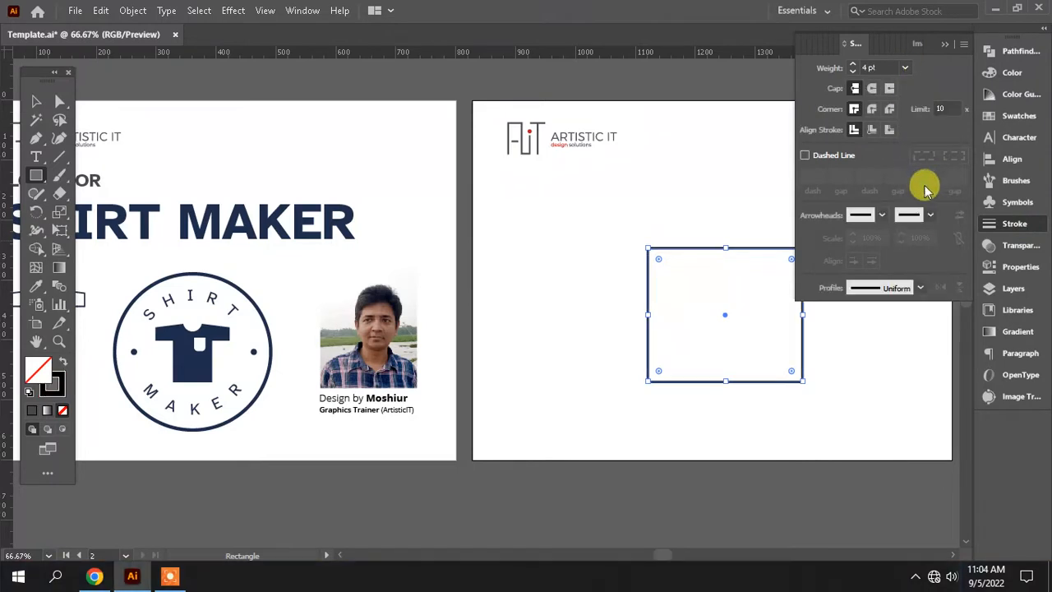
left_click(907, 71)
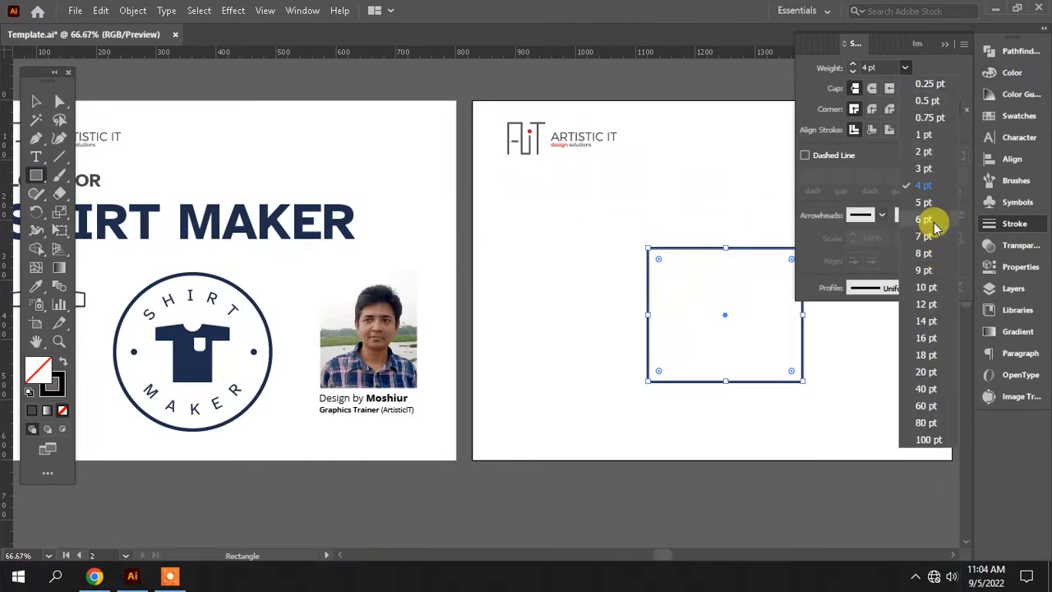
left_click(932, 224)
left_click(37, 101)
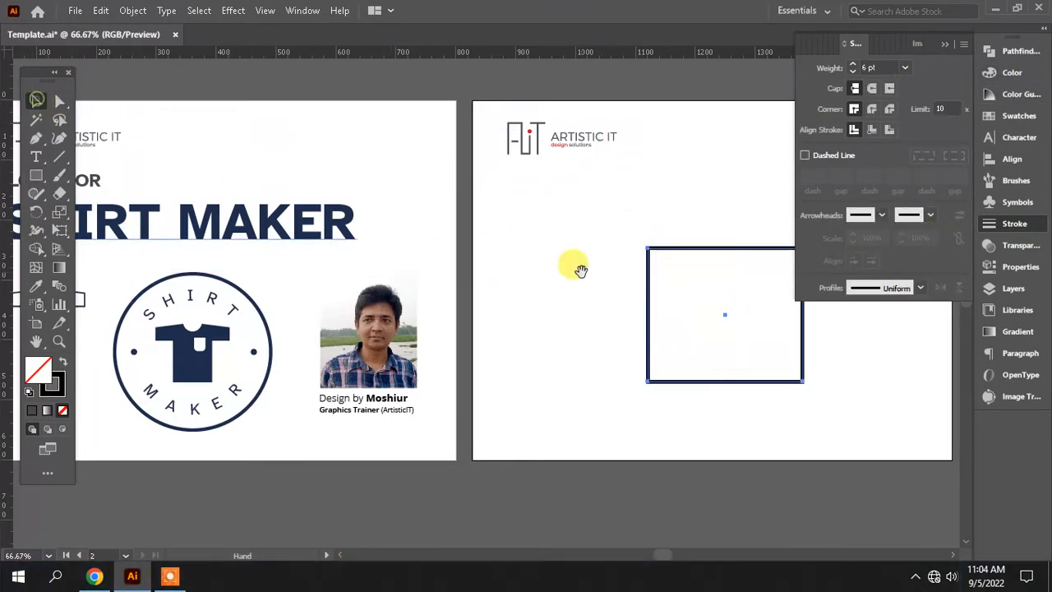
Draw a narrower upright rectangle overlapping the large rectangle's lower left corner and place a copy over its lower right side
left_click_drag(575, 265, 459, 248)
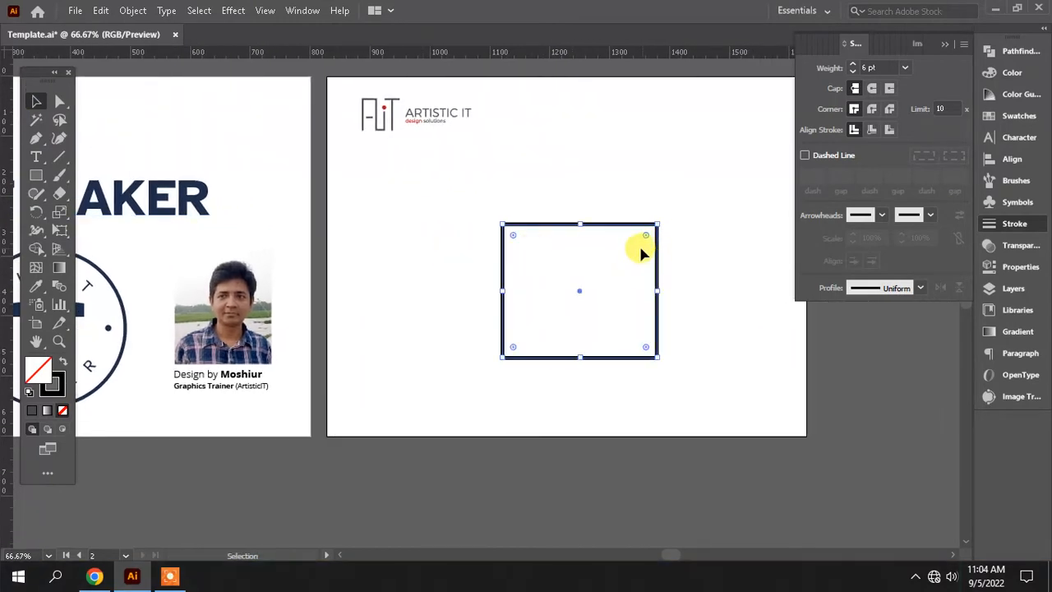
left_click_drag(530, 253, 552, 253)
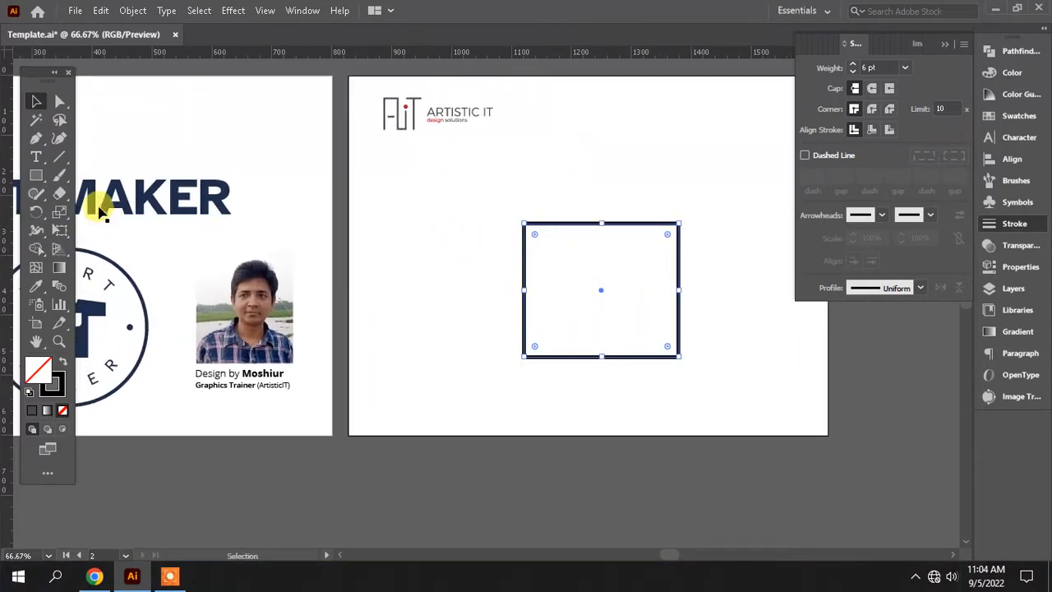
left_click_drag(317, 235, 337, 210)
left_click(36, 174)
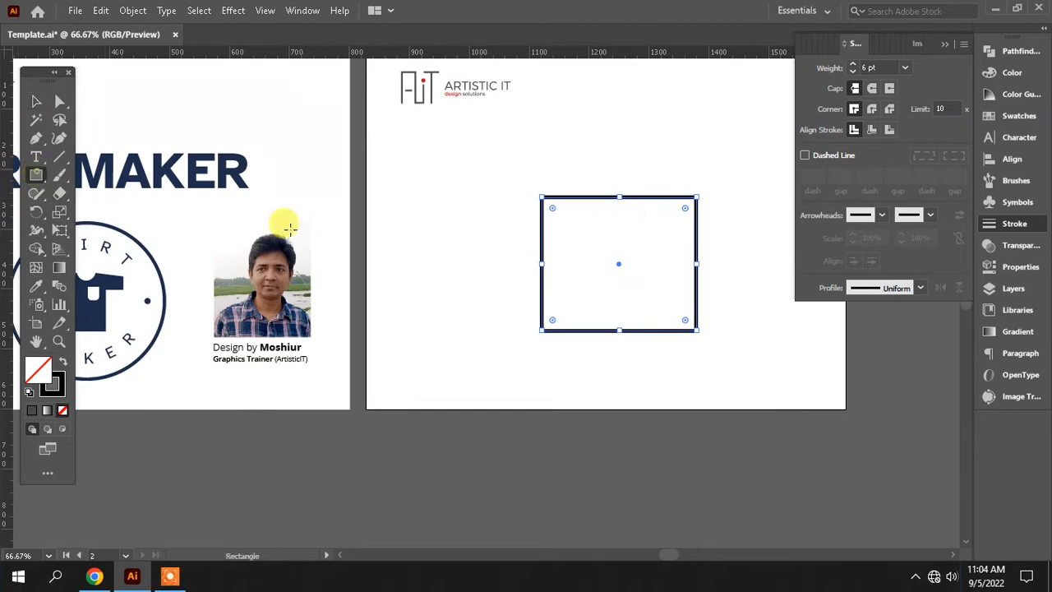
left_click_drag(503, 228, 602, 360)
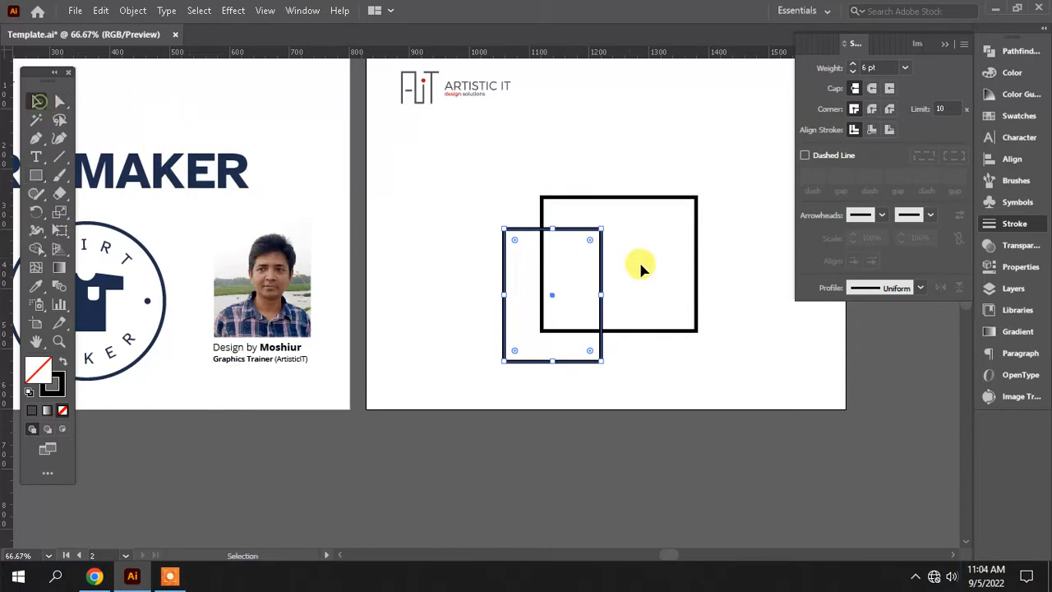
left_click_drag(604, 265, 694, 268)
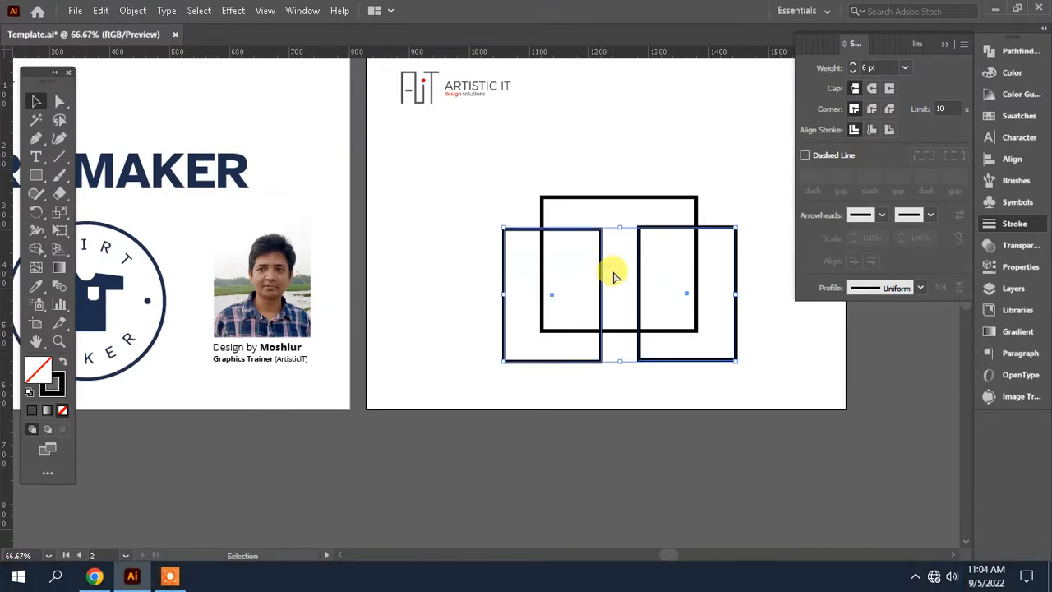
Widen the large rectangle outward on both sides and centre it horizontally with the pair of narrow rectangles
left_click_drag(785, 390, 582, 243)
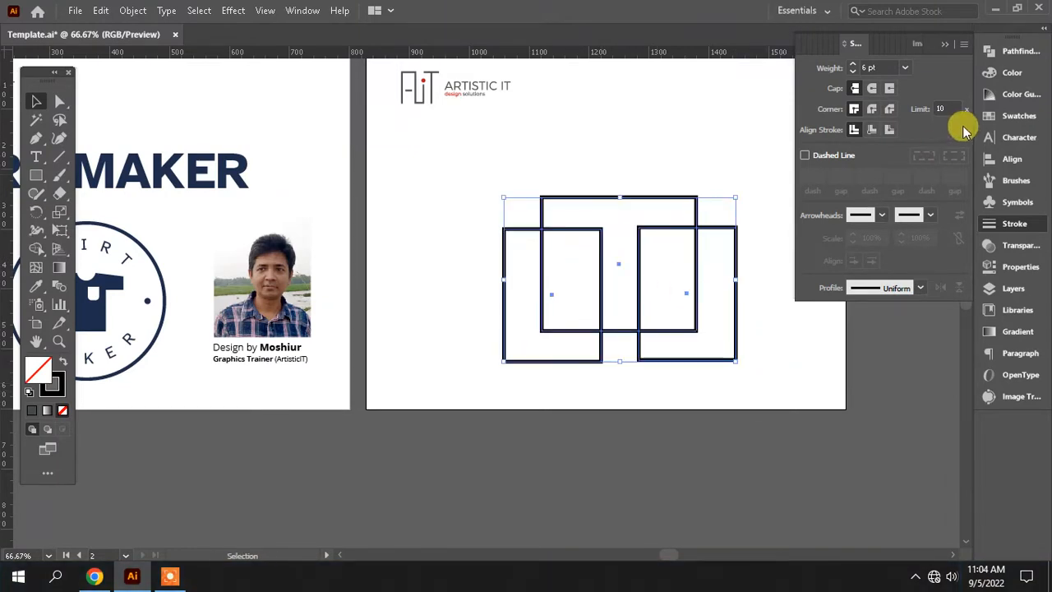
left_click(1018, 164)
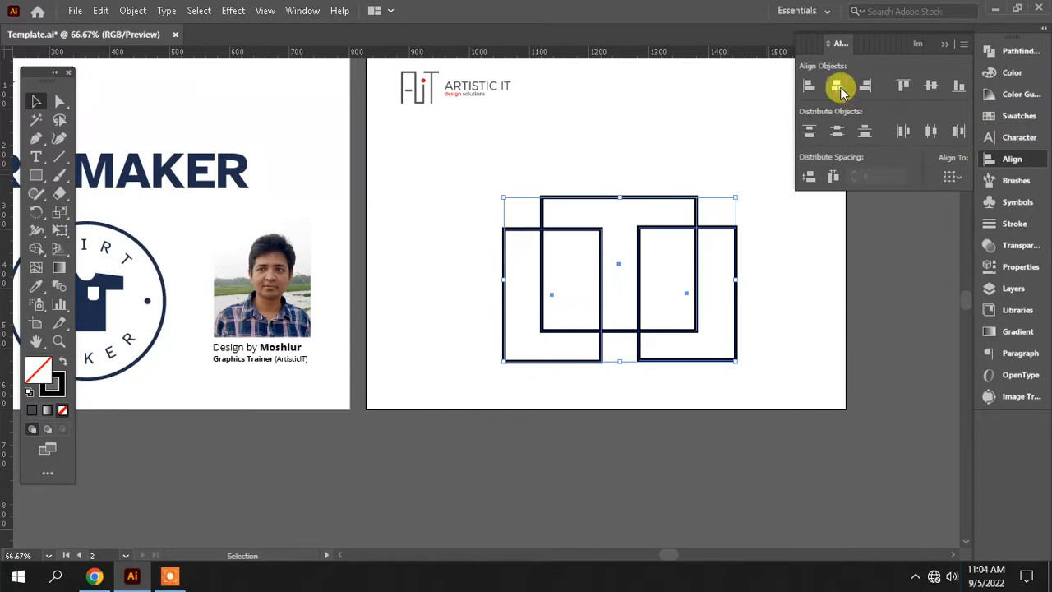
left_click(789, 291)
left_click(738, 306)
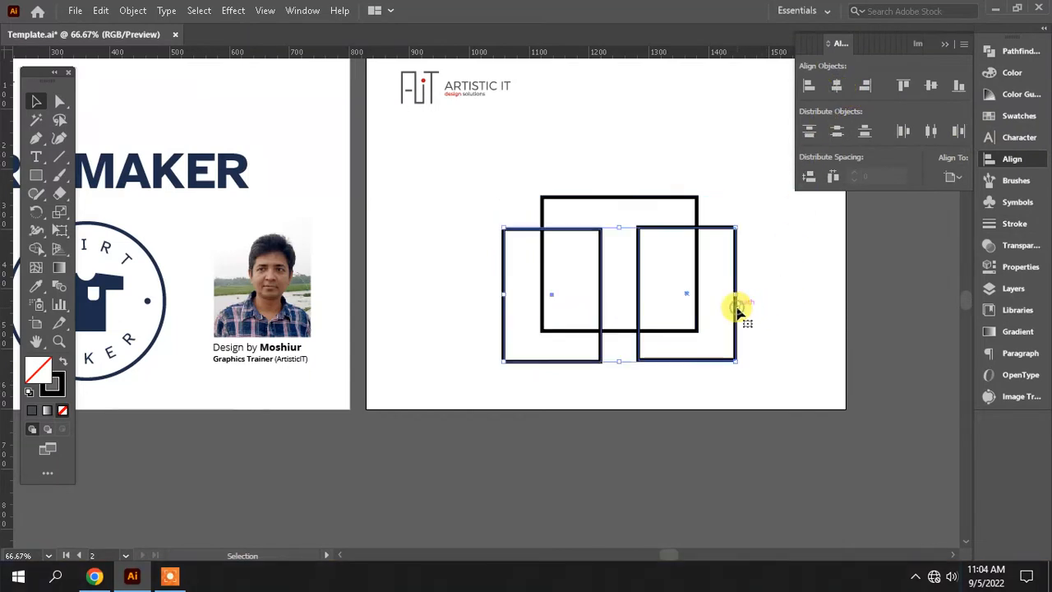
left_click(700, 217)
left_click_drag(698, 261, 716, 262)
left_click_drag(543, 263, 522, 263)
left_click_drag(790, 382, 515, 209)
left_click(839, 87)
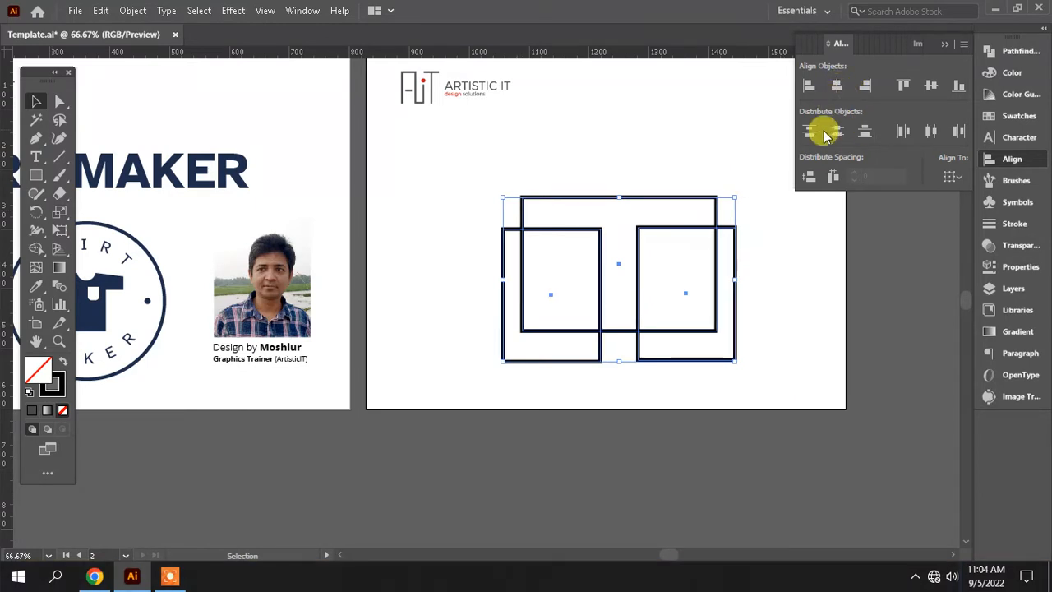
left_click(802, 289)
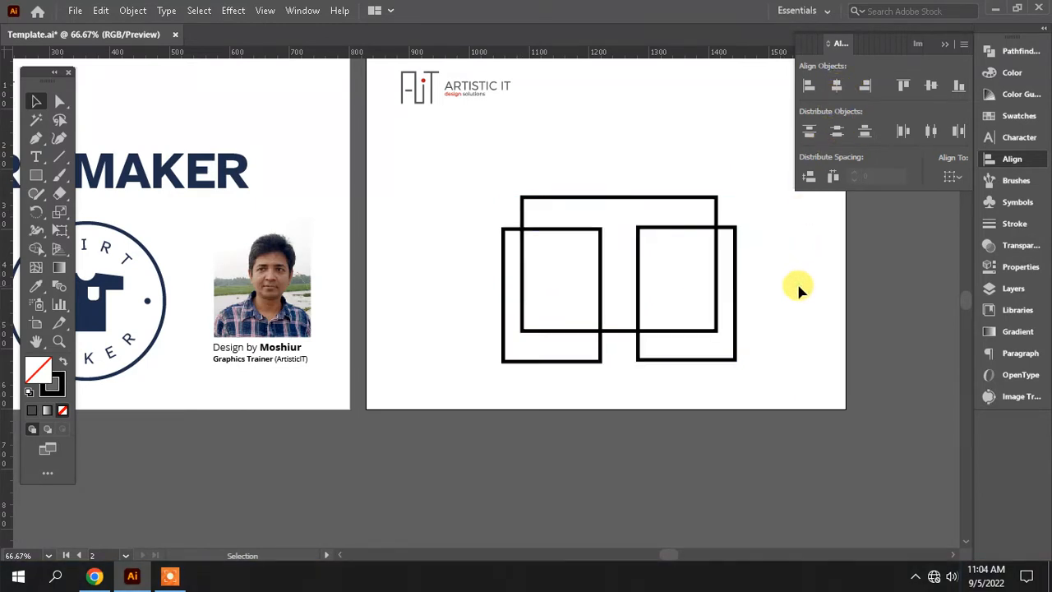
Ungroup the two narrow rectangles and shift the right one outward until it is centred on the large rectangle's right edge
left_click(705, 237)
right_click(700, 238)
left_click(756, 359)
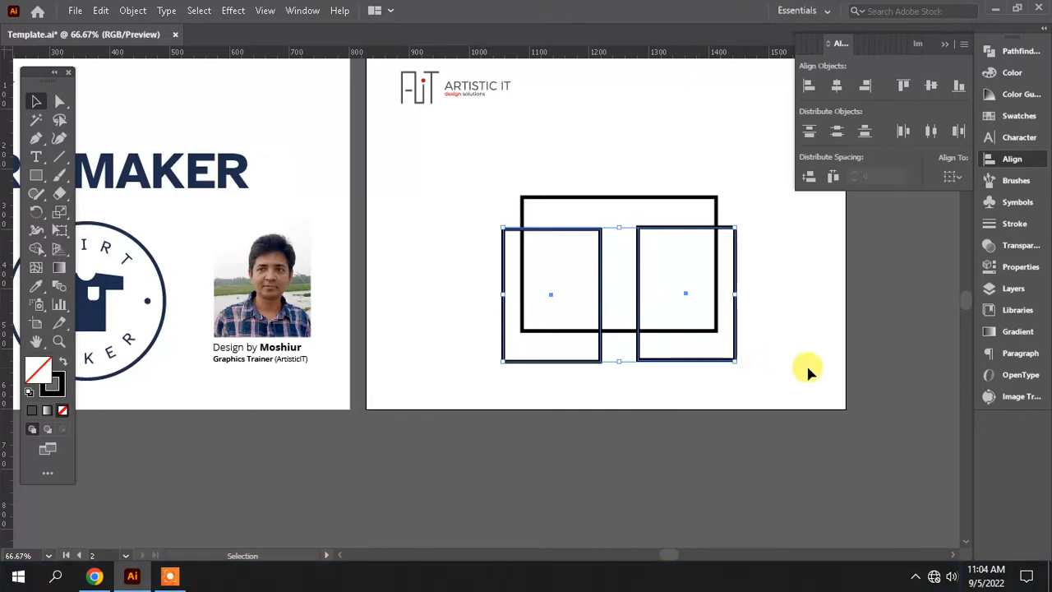
left_click_drag(799, 370, 639, 352)
key("shift+Right")
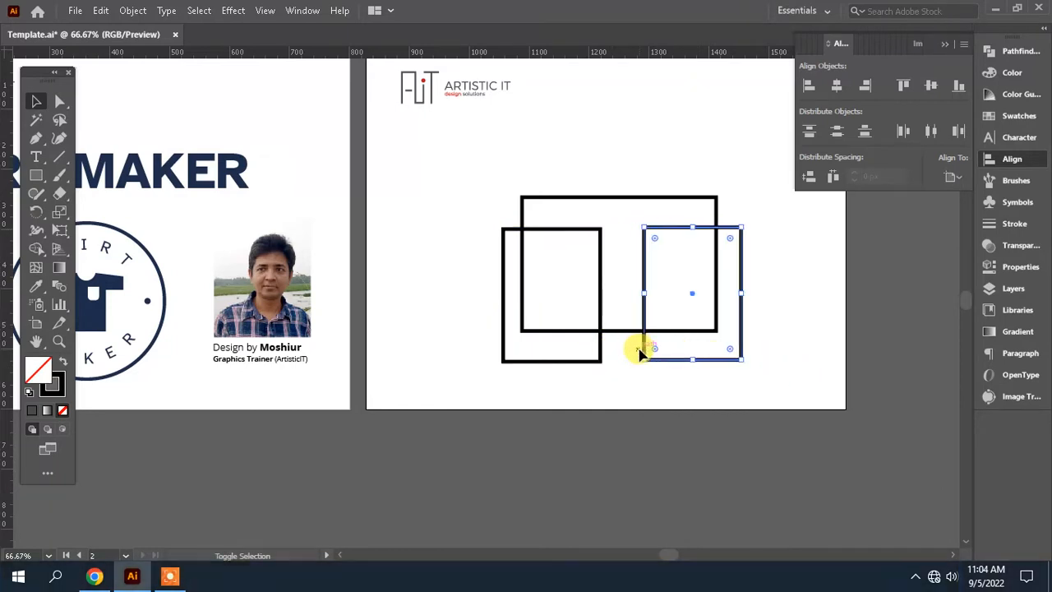
key("shift+Right")
key("shift+Right")
key("shift+Right")
key("shift+Right")
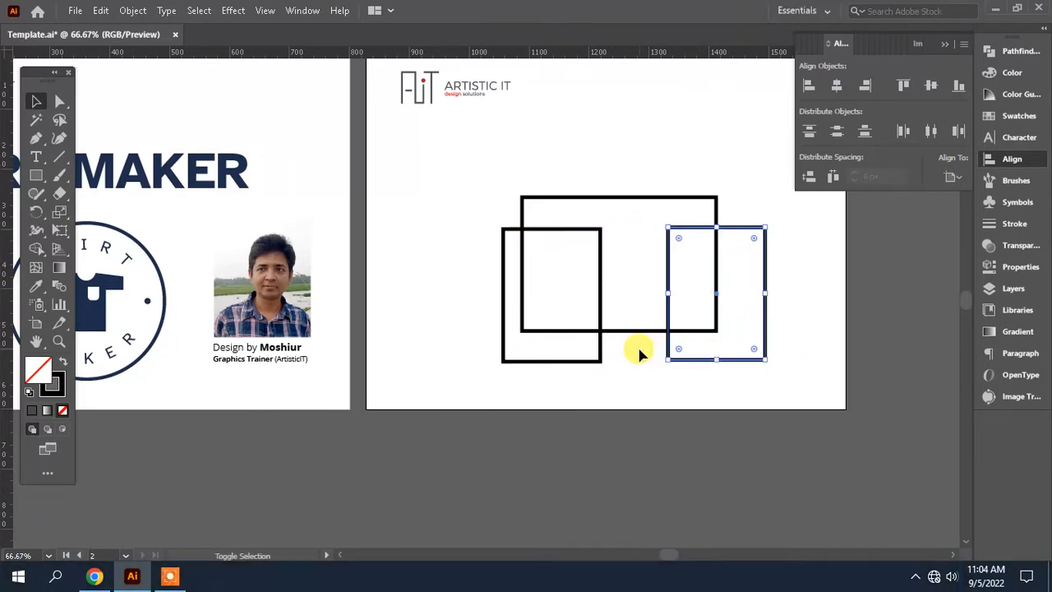
Shift the left narrow rectangle outward until it is centred on the large rectangle's left edge
left_click_drag(485, 345, 477, 339)
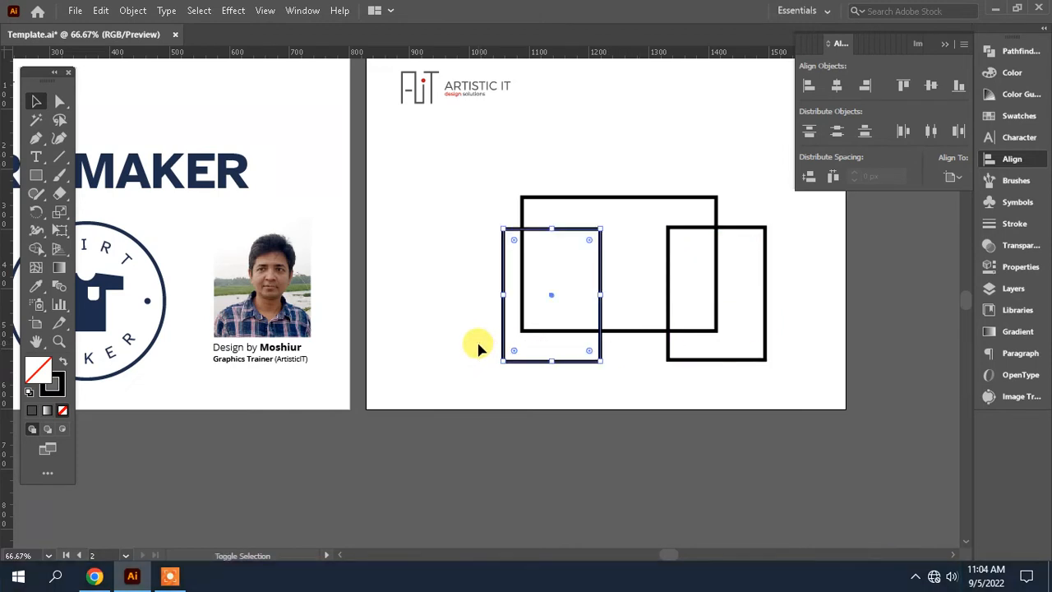
key("shift+Left")
key("shift+Left")
key("shift+Left")
key("shift+Left")
key("shift+Left")
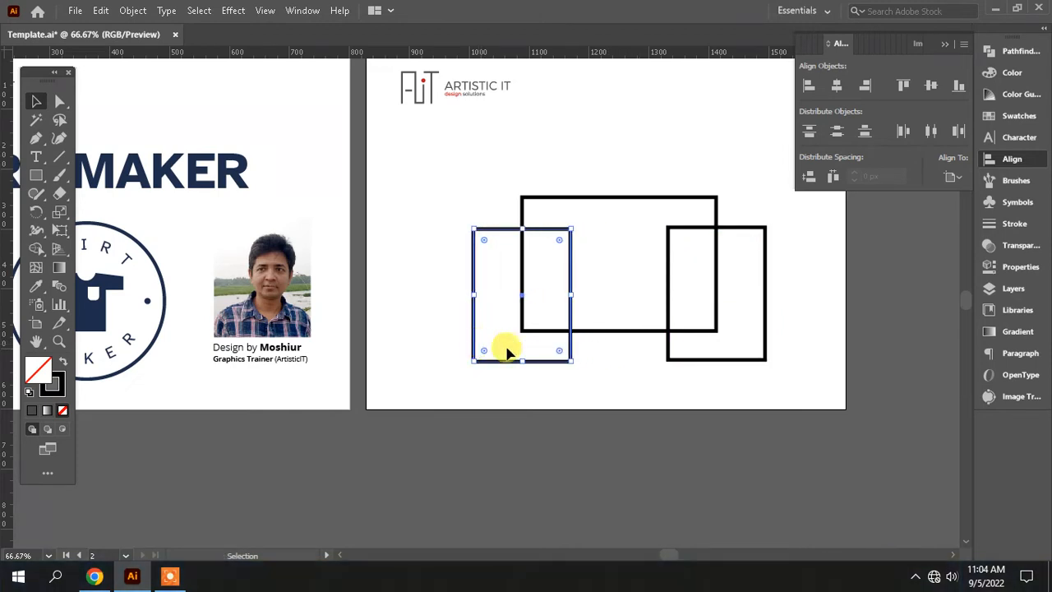
left_click(730, 386)
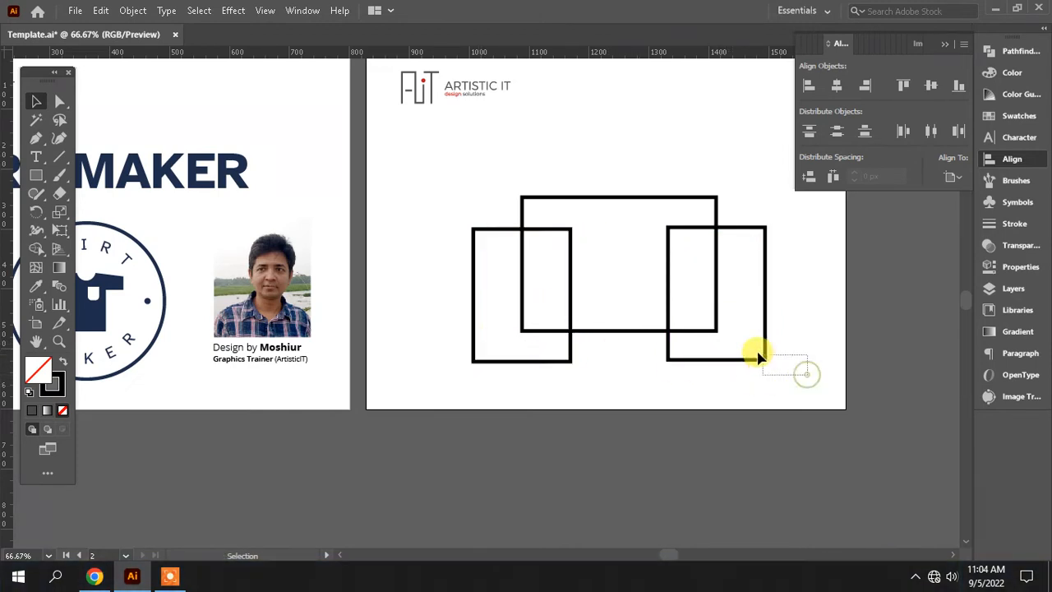
Group the two narrow rectangles and centre them horizontally with the large rectangle
left_click_drag(758, 356, 757, 355)
left_click(572, 361, "shift")
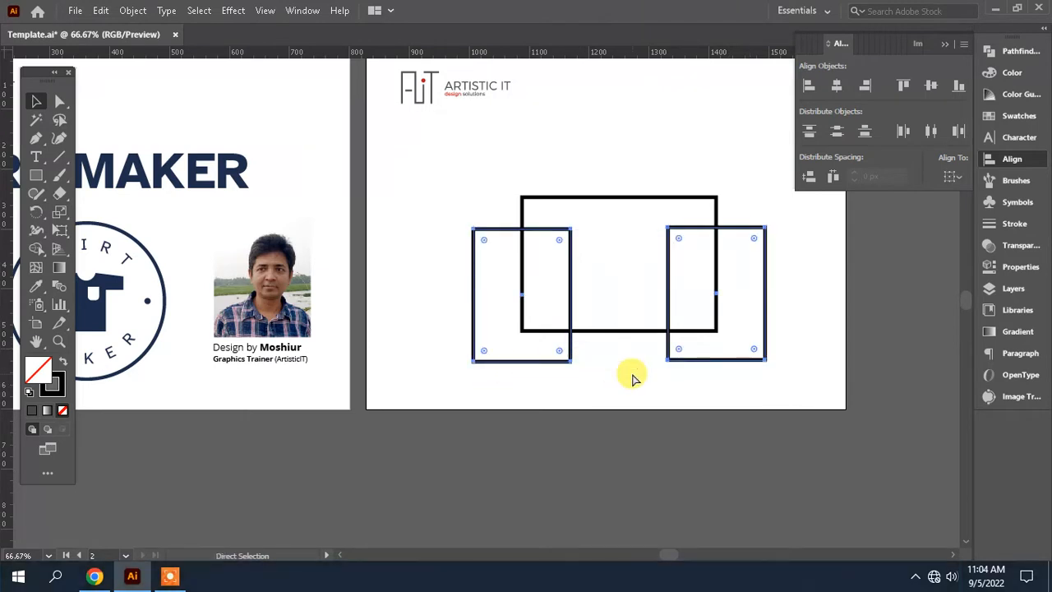
left_click(797, 386)
left_click_drag(602, 245, 567, 238)
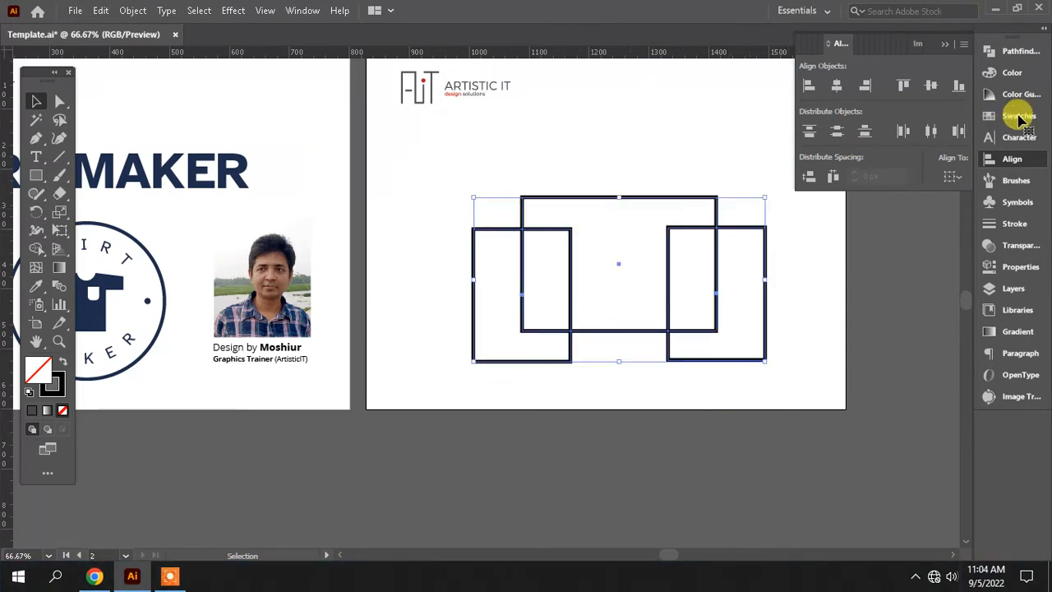
left_click(1028, 161)
left_click(1028, 161)
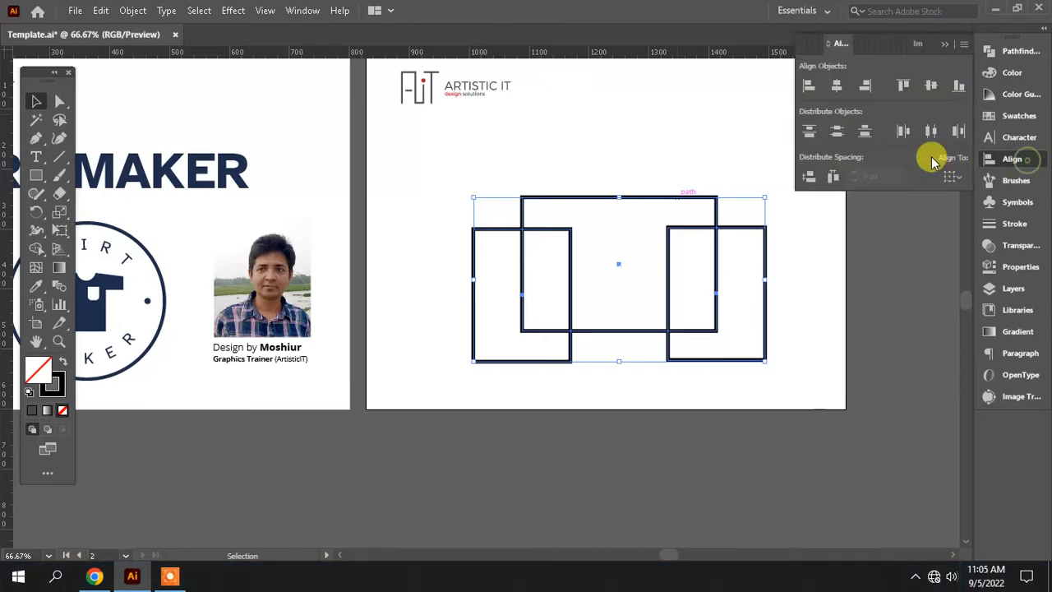
left_click(810, 329)
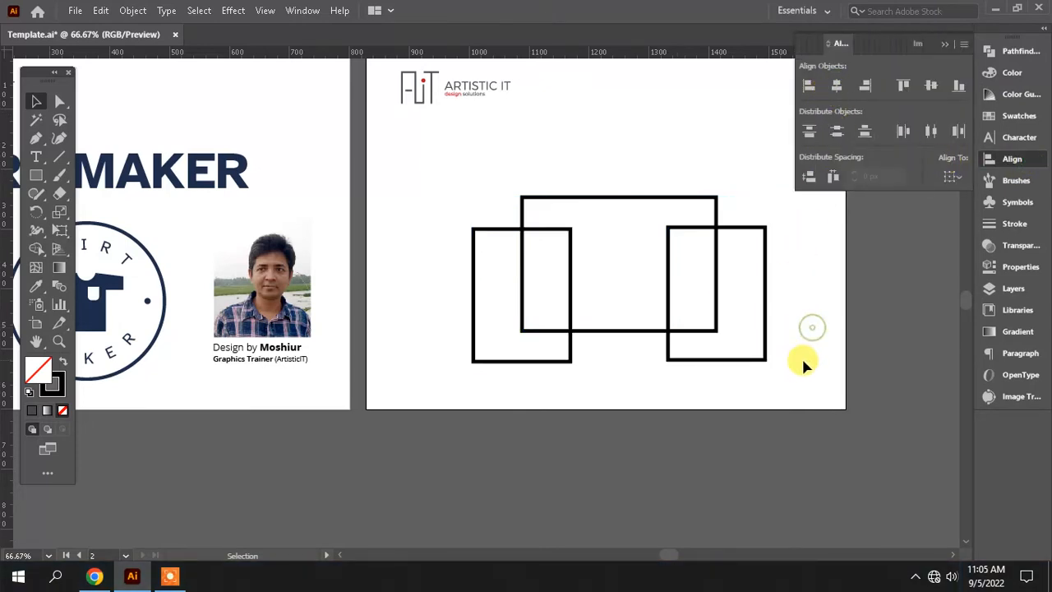
Subtract the two narrow rectangles from the large one with Minus Front to form a T-shaped shirt outline
left_click_drag(806, 360, 487, 218)
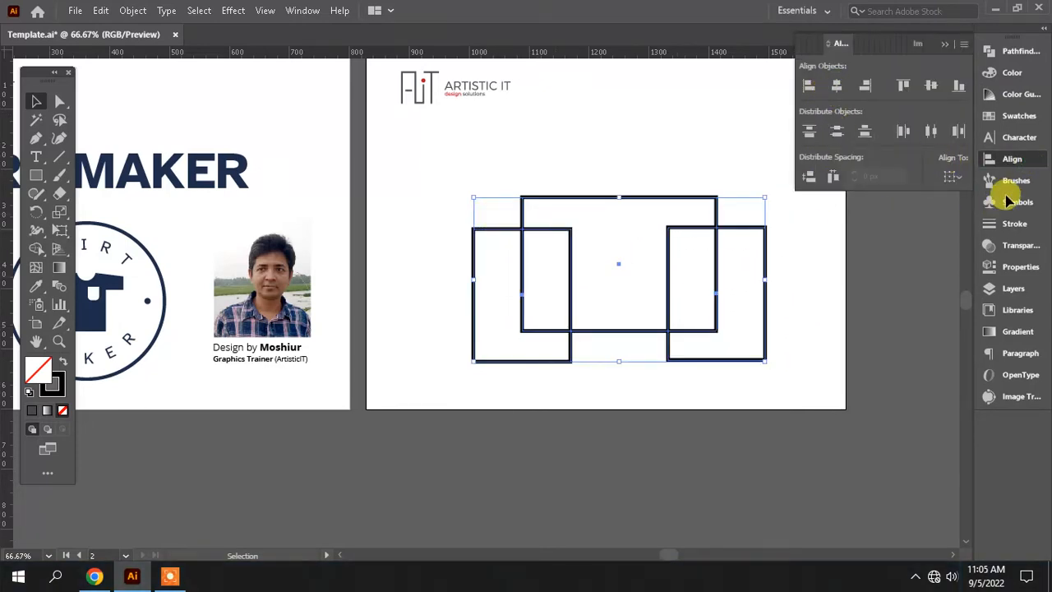
left_click(1017, 51)
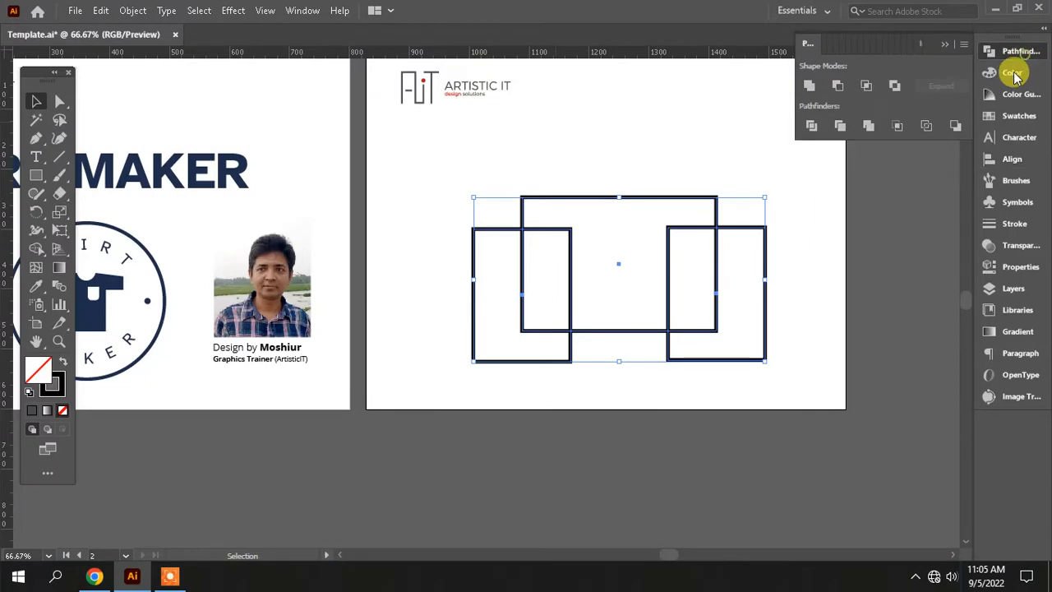
left_click(839, 87)
left_click(813, 303)
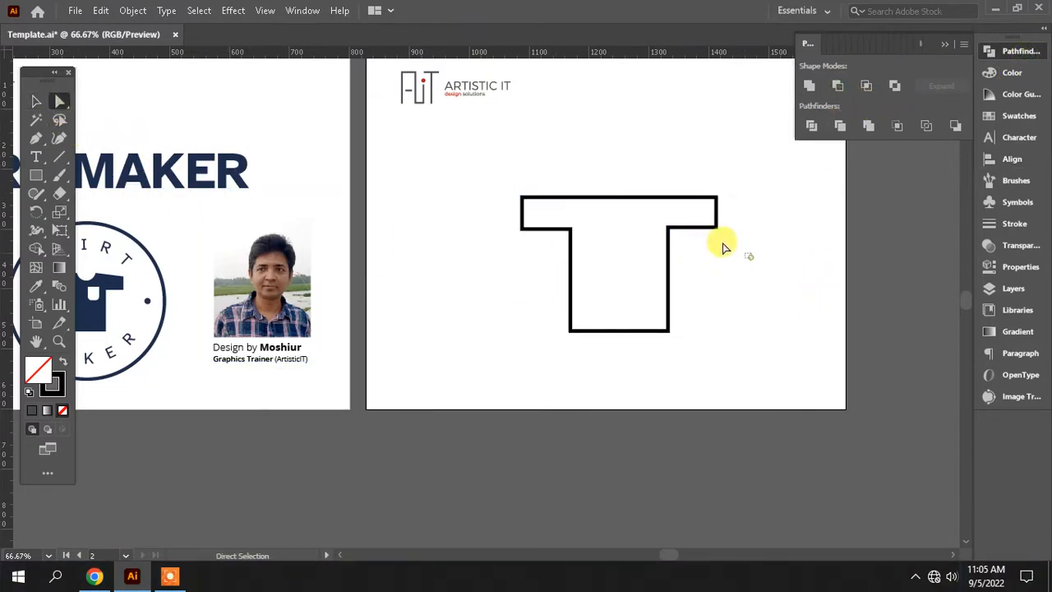
Lower the bottom edges of both sleeves slightly to make the sleeves thicker
left_click_drag(747, 256, 473, 222)
key("shift+Down")
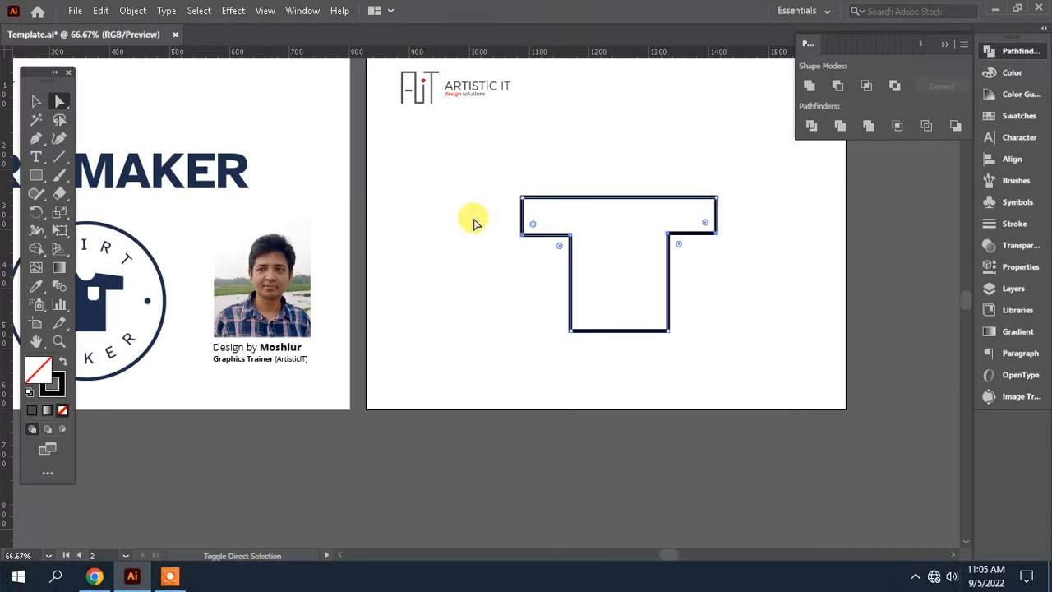
left_click(470, 169)
left_click_drag(469, 169, 538, 214)
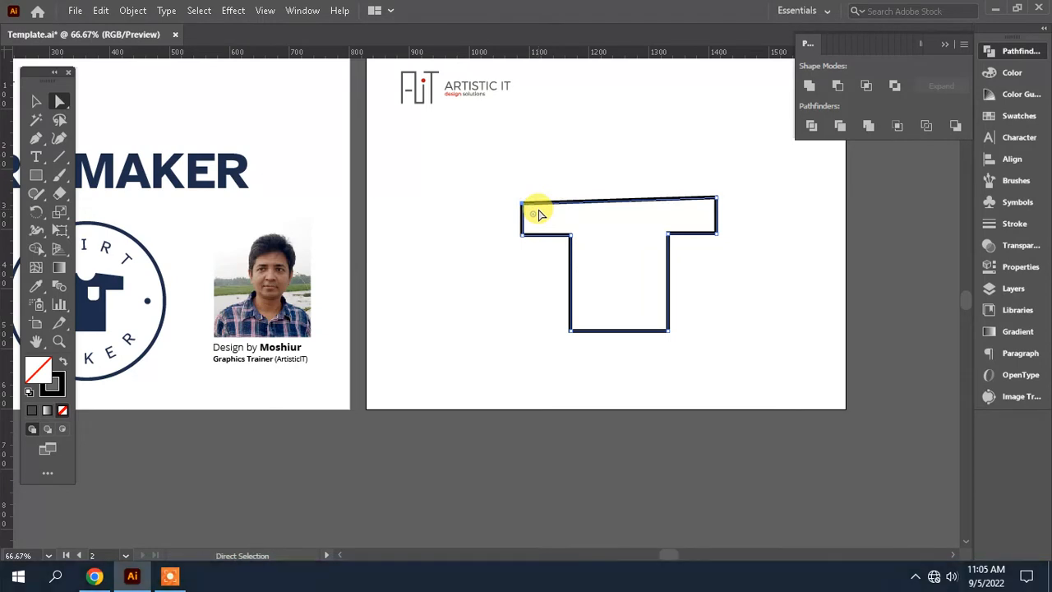
left_click(531, 174)
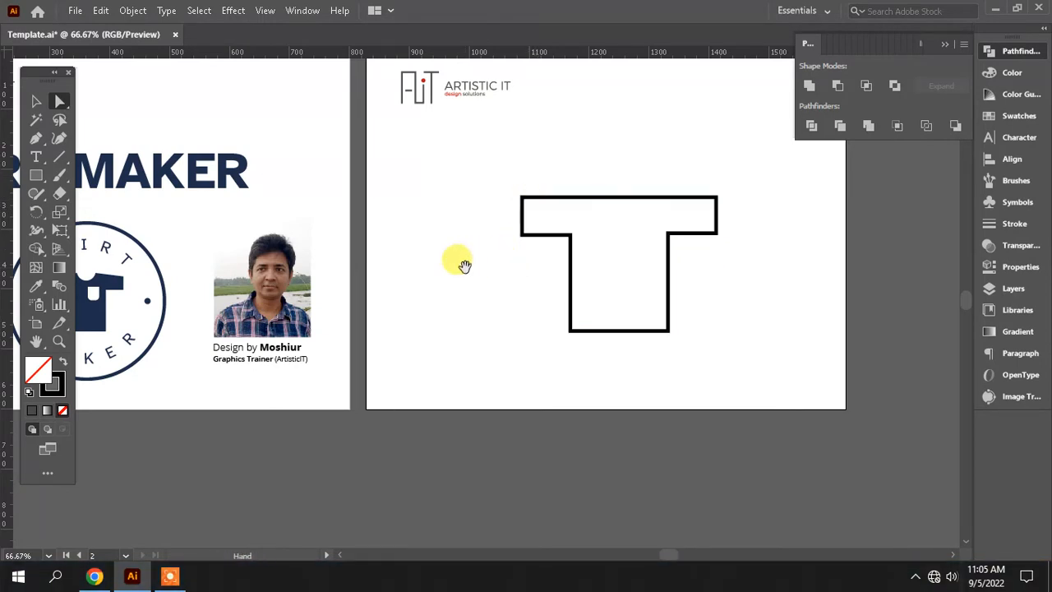
Draw a small circle with the Ellipse tool over the middle of the shirt's top edge for the neckline
left_click_drag(464, 265, 503, 265)
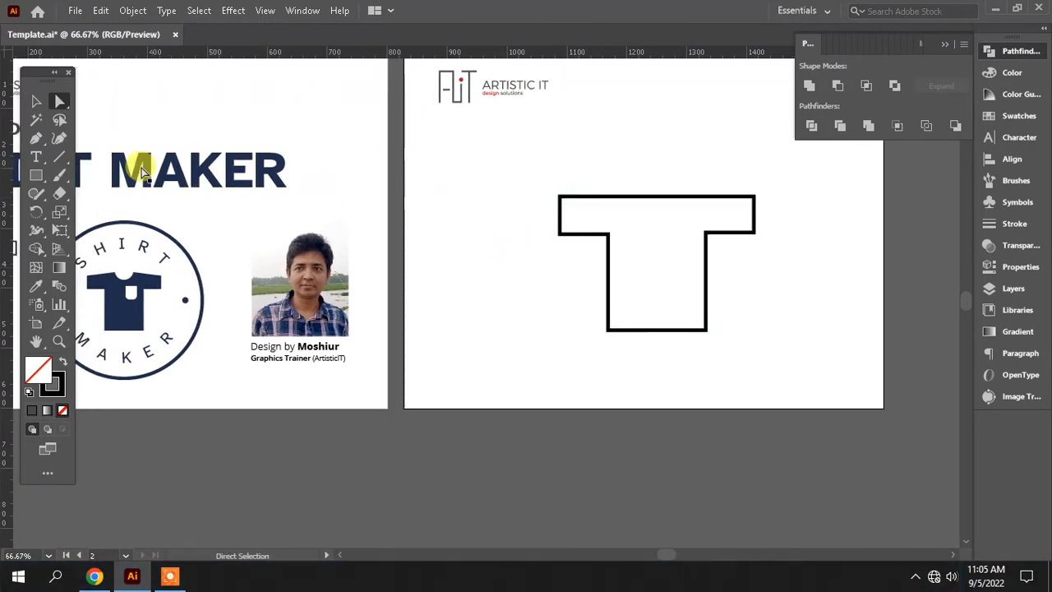
left_click(36, 175)
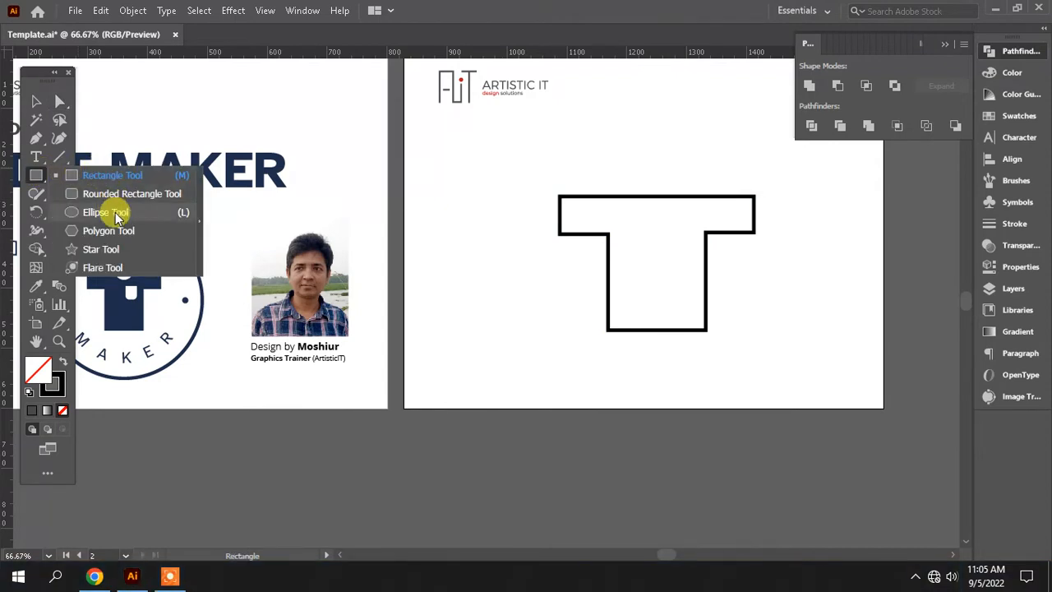
left_click(116, 213)
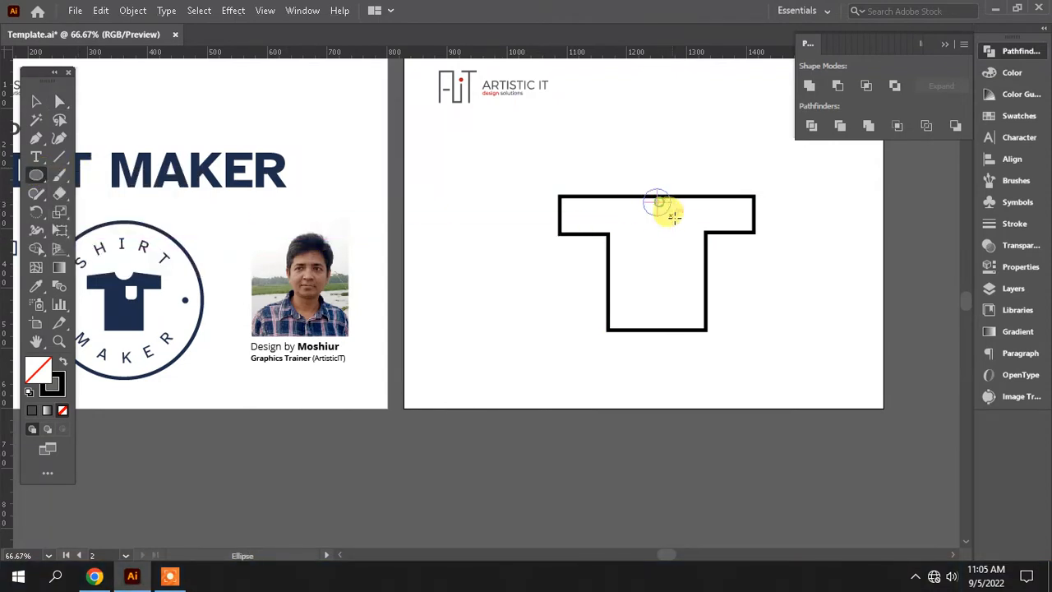
left_click_drag(673, 216, 682, 229)
key("v")
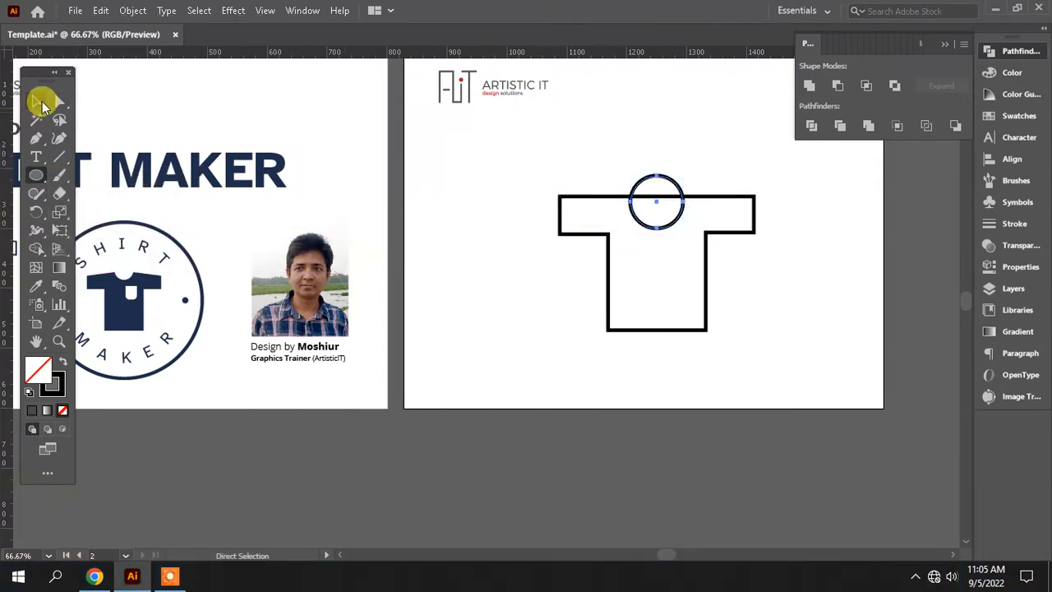
Align the neckline circle and the shirt outline to a common horizontal centre
left_click_drag(662, 191, 661, 189)
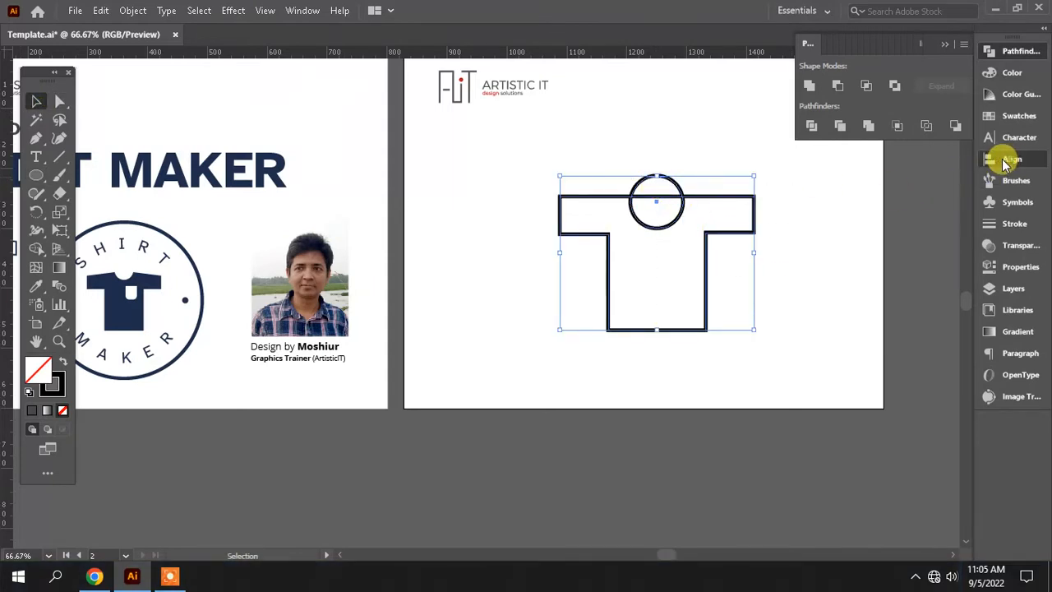
left_click(1006, 159)
left_click(837, 85)
left_click(786, 318)
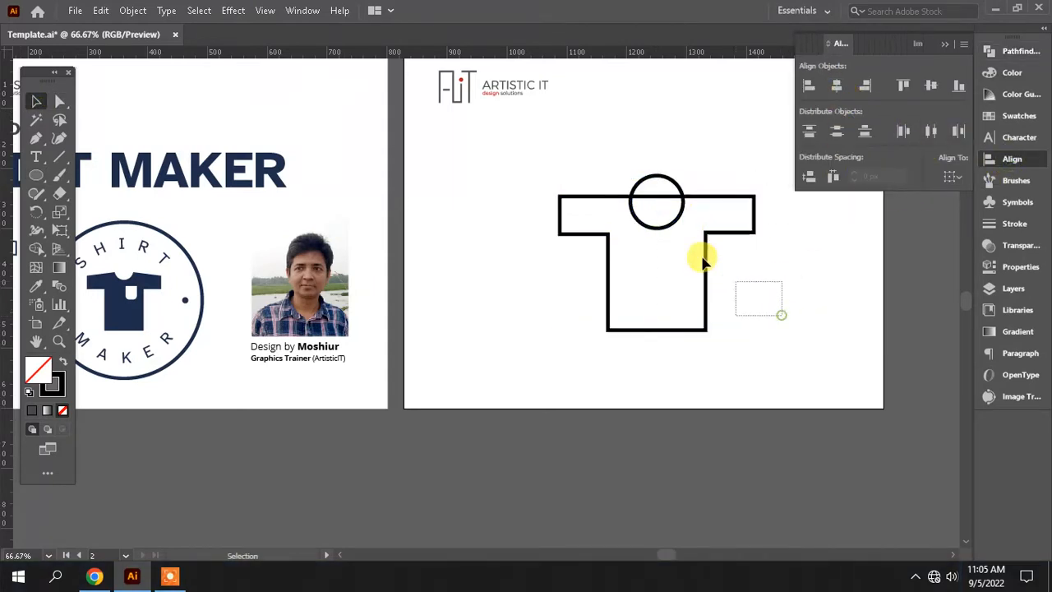
Shift the neckline circle up by about 20 px so it overlaps less of the shirt
left_click_drag(702, 261, 752, 257)
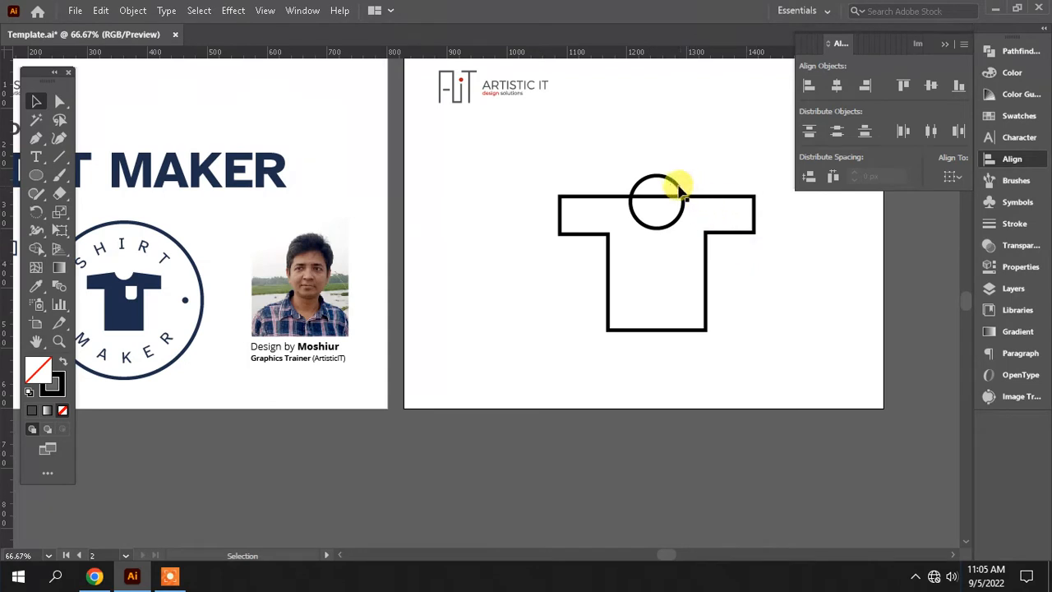
key("shift+Up")
key("shift+Up")
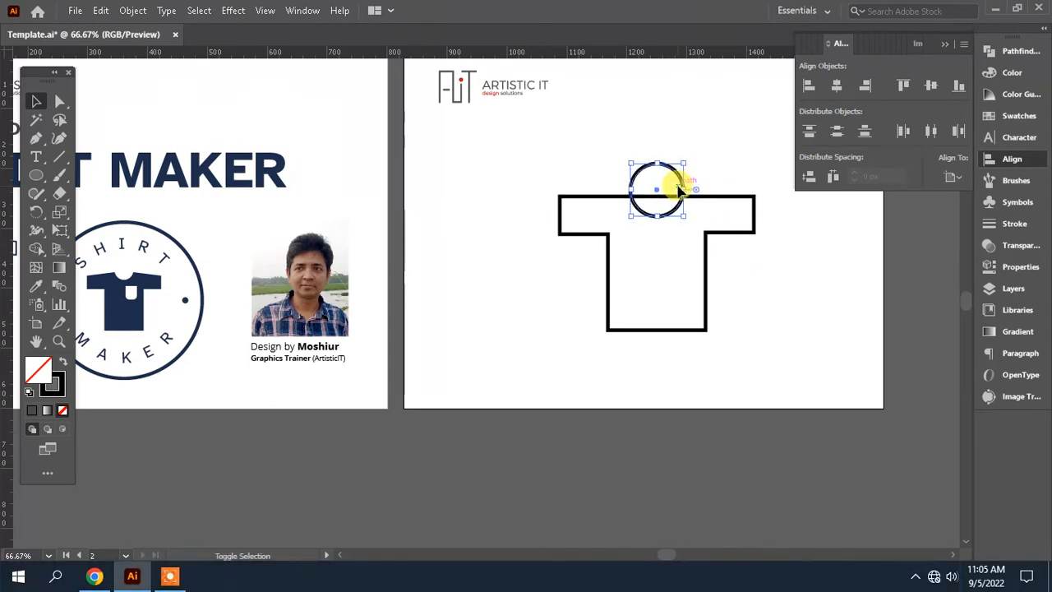
Subtract the circle from the shirt outline with Minus Front to cut a rounded neckline
left_click_drag(772, 301, 629, 173)
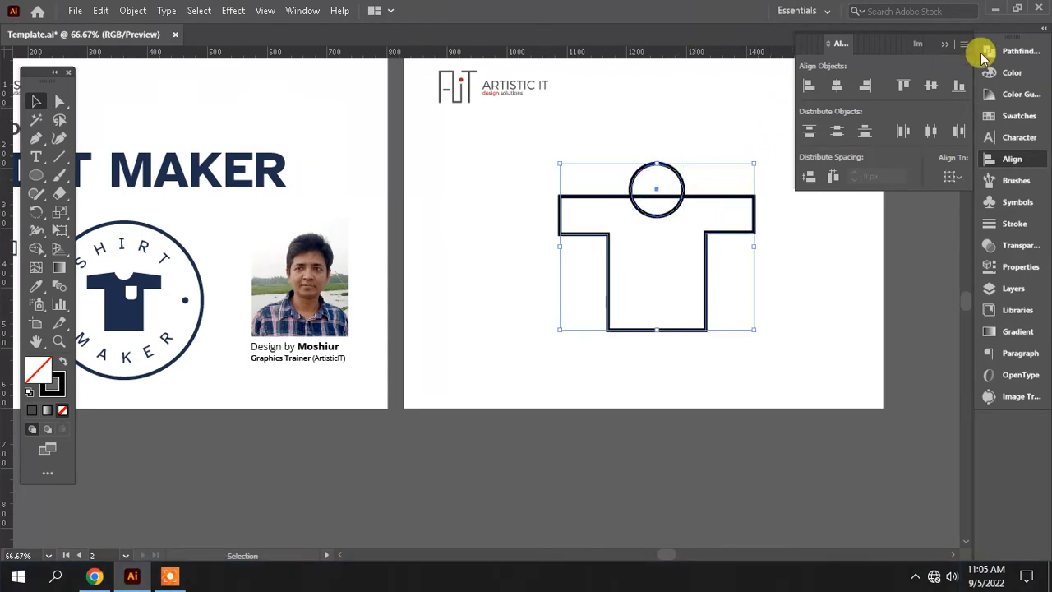
left_click(986, 51)
left_click(838, 84)
left_click(785, 356)
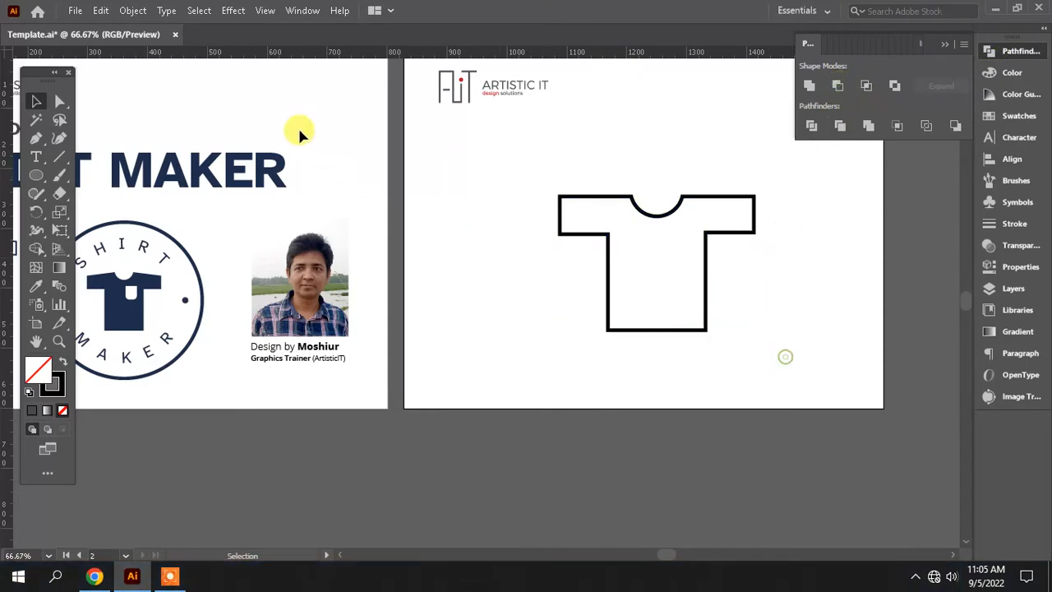
Lower the outer top corner of each sleeve equally so that both shoulders slope outward
left_click(60, 100)
left_click_drag(562, 210, 578, 216)
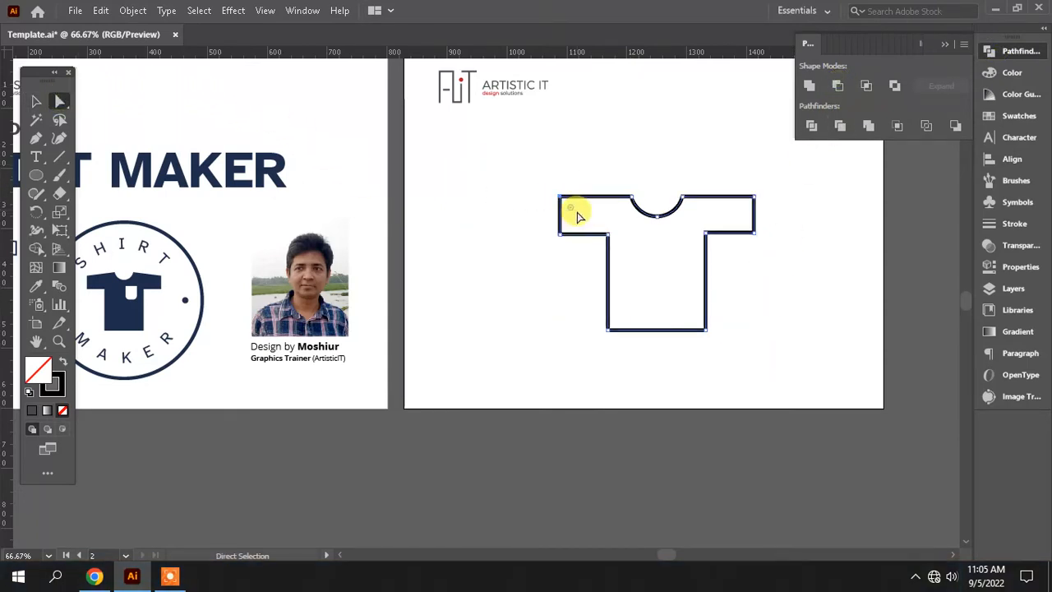
key("shift+Down")
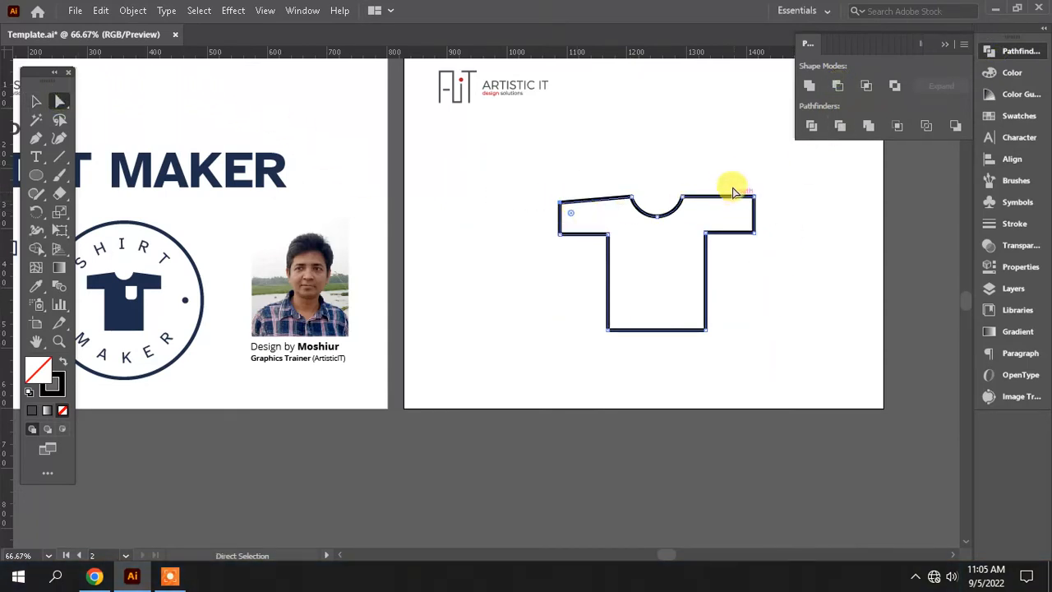
left_click_drag(766, 216, 765, 213)
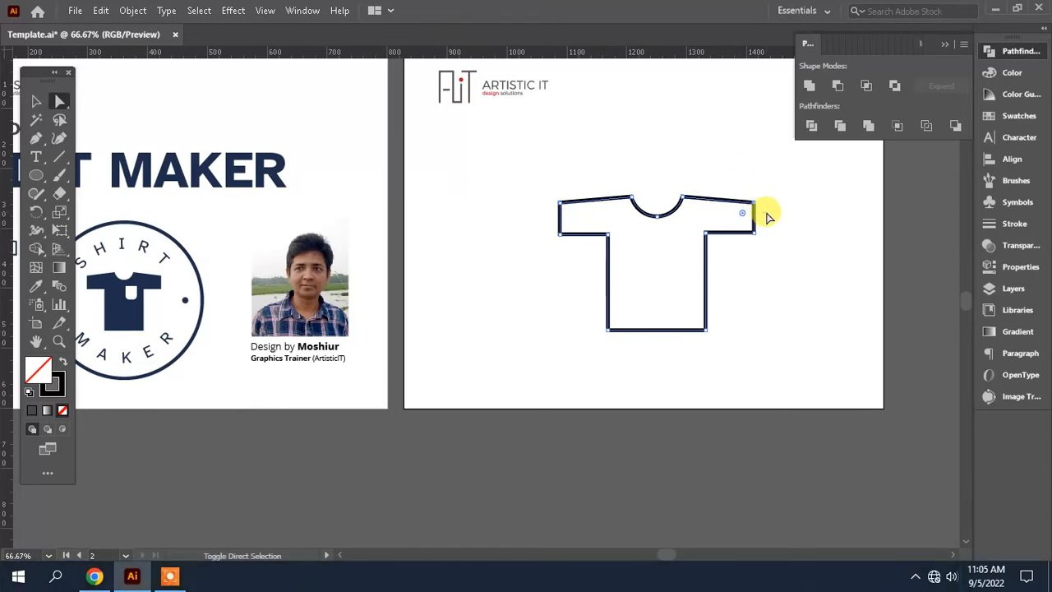
left_click(783, 320)
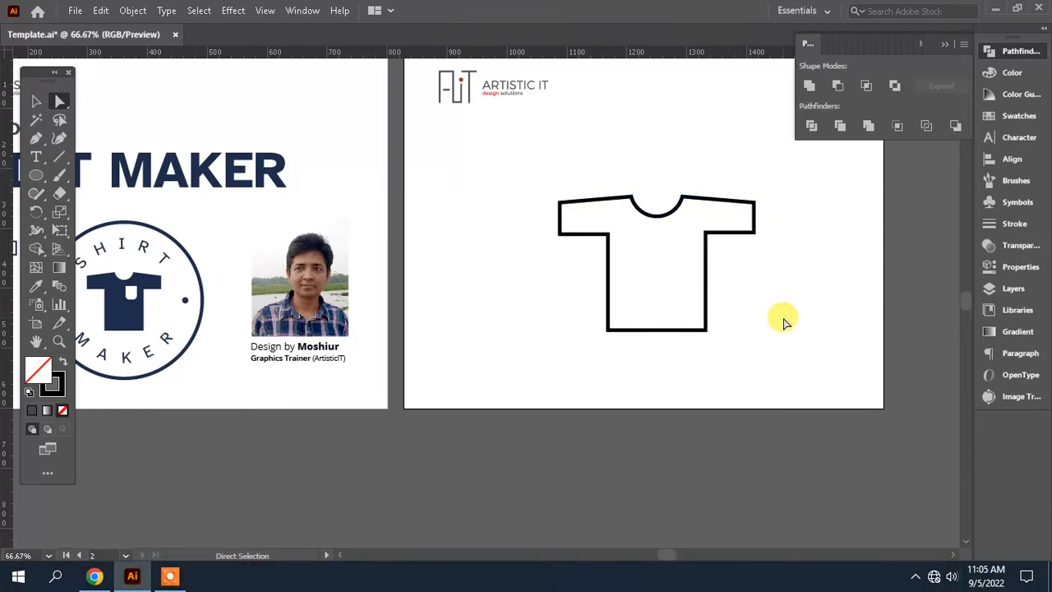
Draw a square about 100 px wide with the Rectangle tool to the left of the shirt for the pocket
scroll(784, 321, "down", 1)
left_click(37, 175)
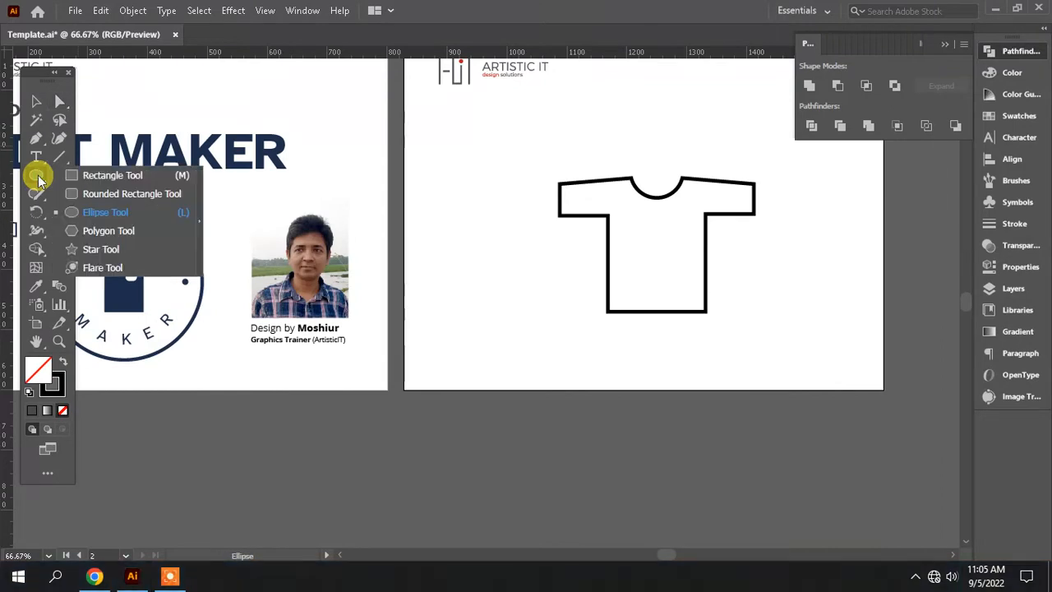
left_click(134, 184)
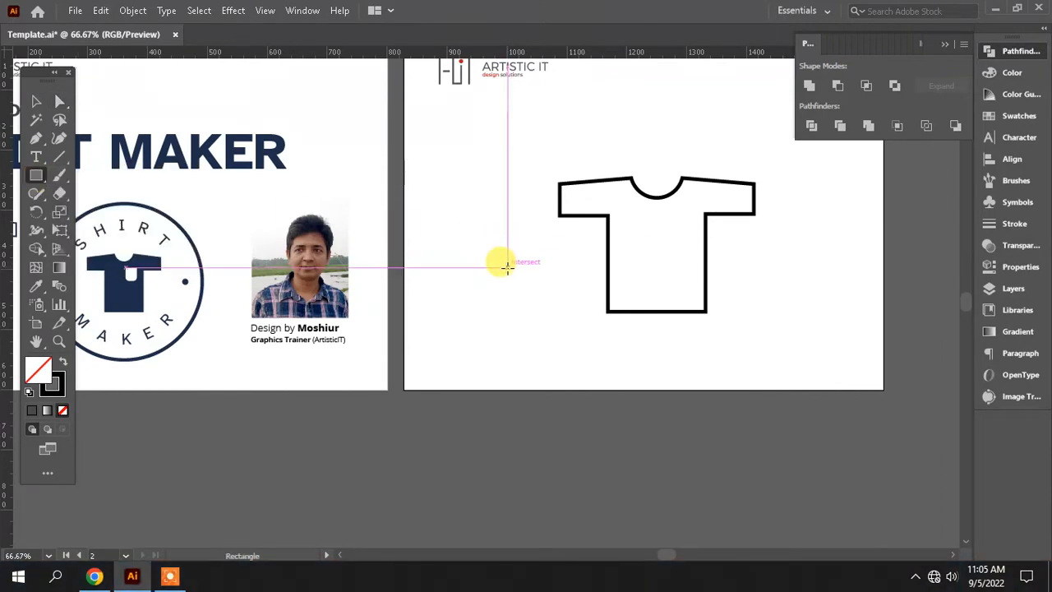
left_click_drag(506, 265, 537, 295)
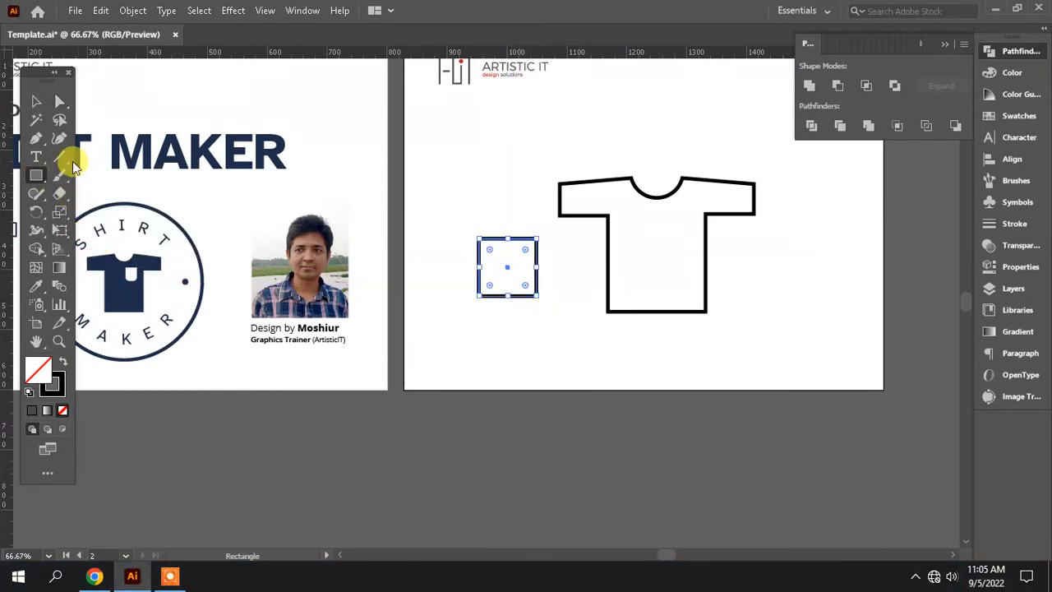
Round the two bottom corners of the pocket square and leave its top corners sharp
left_click(60, 101)
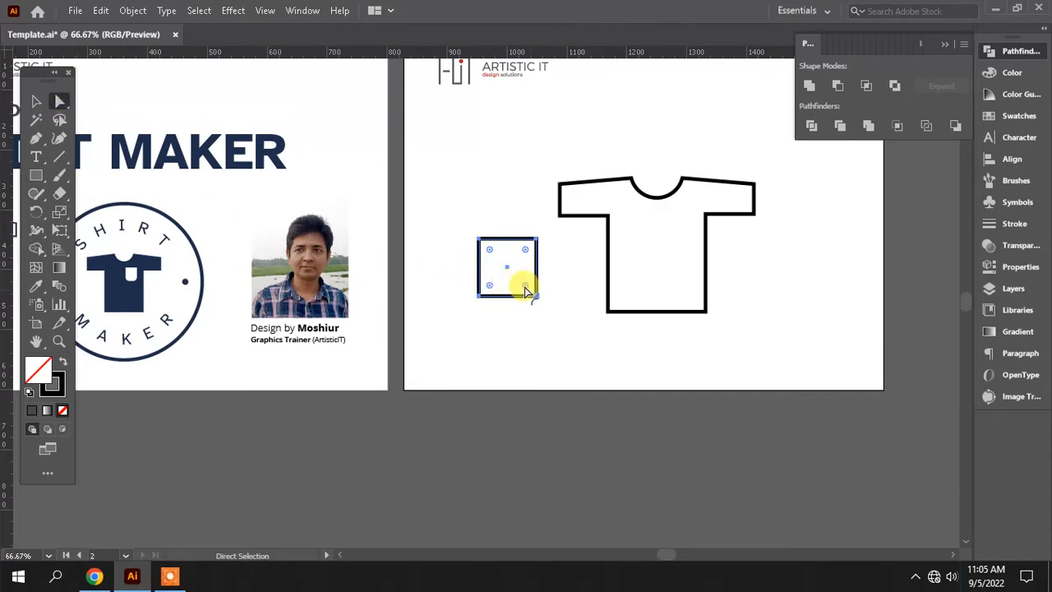
left_click(490, 286, "shift")
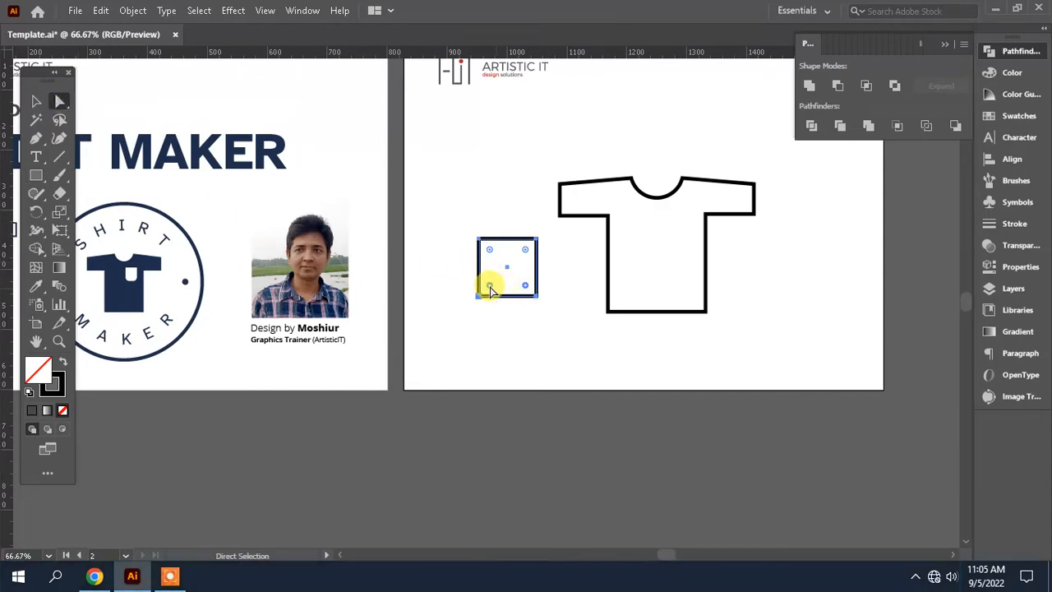
left_click_drag(489, 286, 491, 286)
left_click(34, 102)
left_click(553, 345)
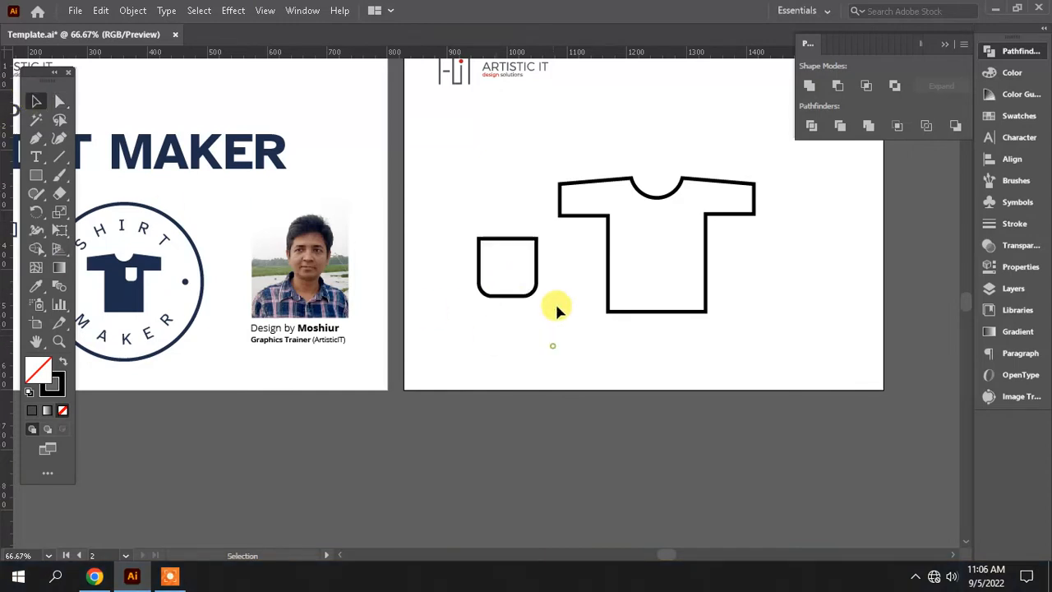
Place the pocket, scaled down, on the right side of the shirt's chest with its top edge level with the sleeves' lower edges
left_click_drag(614, 255, 690, 239)
left_click(754, 286)
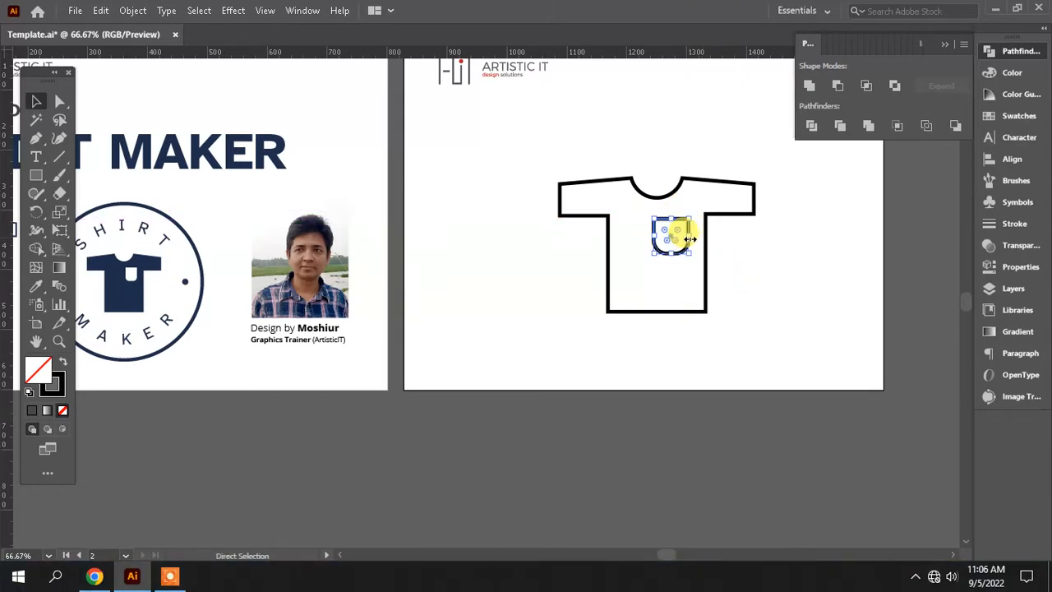
key("ctrl+plus")
left_click_drag(595, 359, 678, 326)
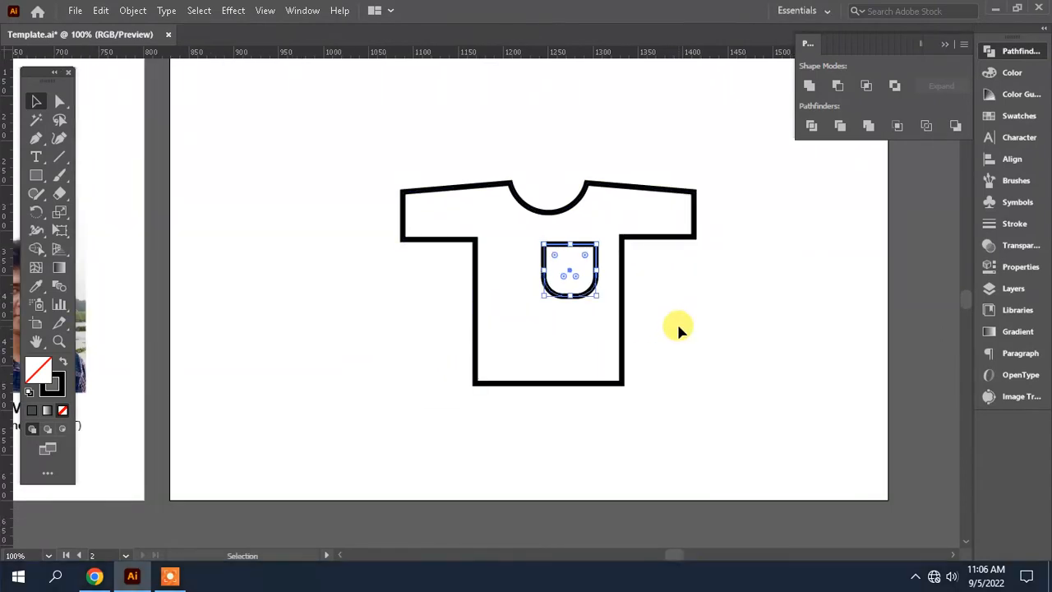
key("Up")
key("Up")
key("Up")
key("Up")
key("Up")
key("Up")
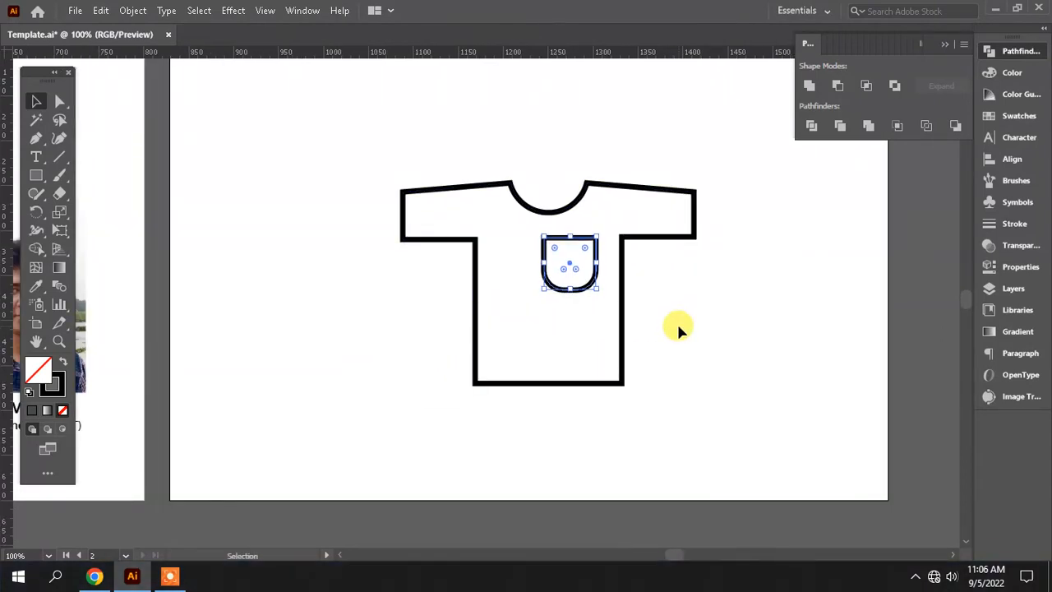
left_click(693, 347)
Give the shirt outline the navy fill of the original SHIRT MAKER title with the Eyedropper
left_click_drag(679, 348, 723, 349)
left_click_drag(540, 325, 540, 325)
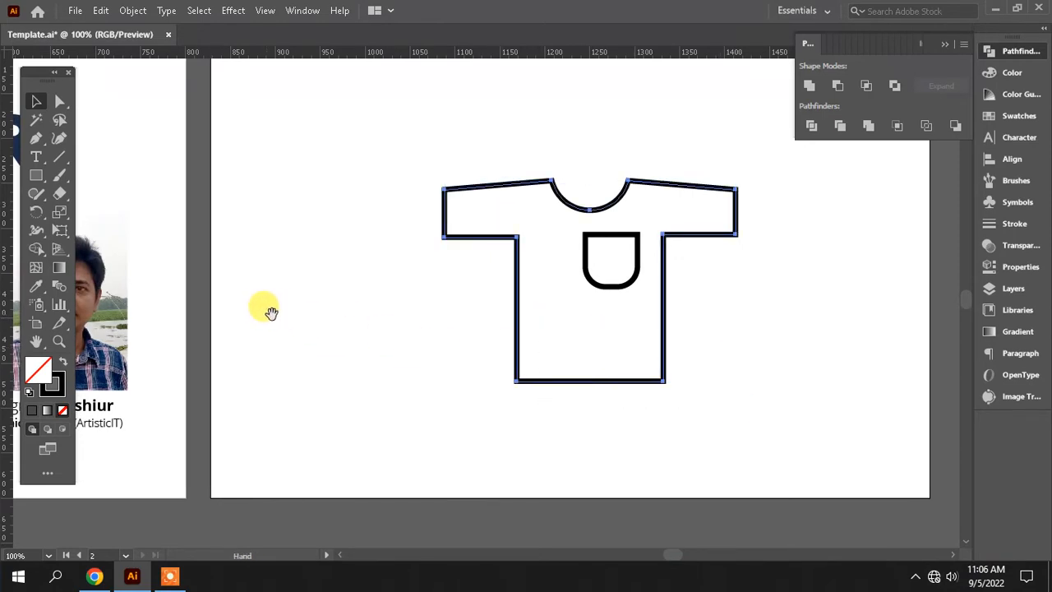
left_click_drag(265, 307, 477, 352)
left_click(37, 286)
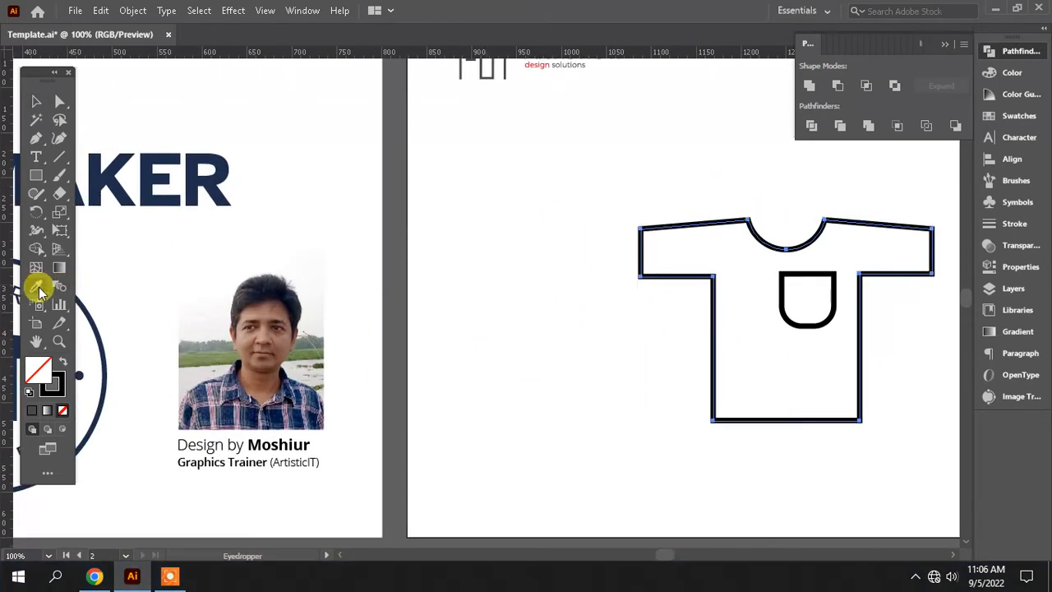
left_click(219, 165)
left_click_drag(621, 304, 426, 306)
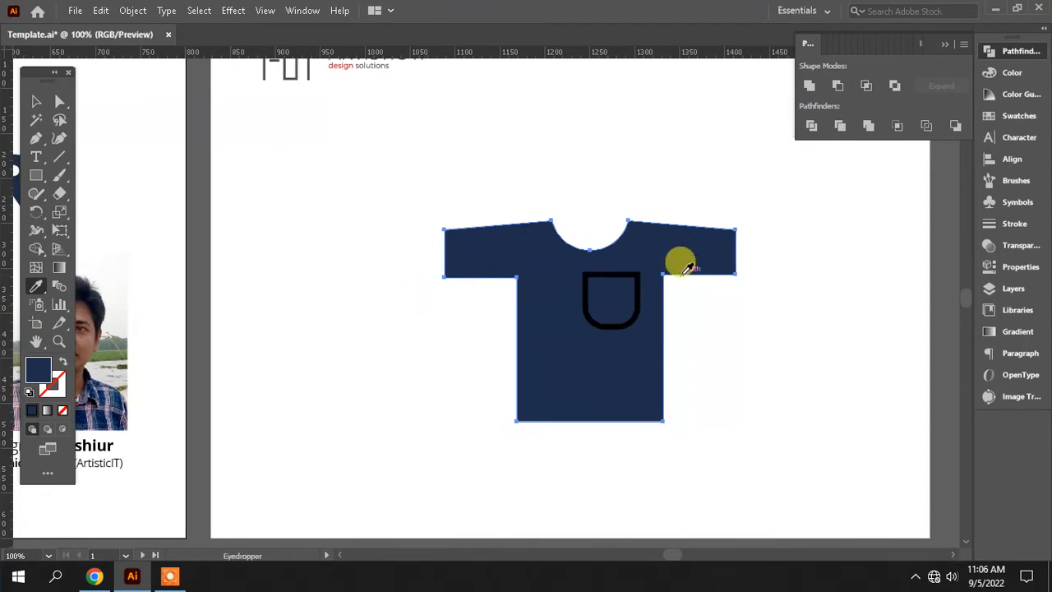
Fill the pocket with the artboard's white using the Eyedropper
left_click(637, 276, "ctrl")
left_click(649, 170)
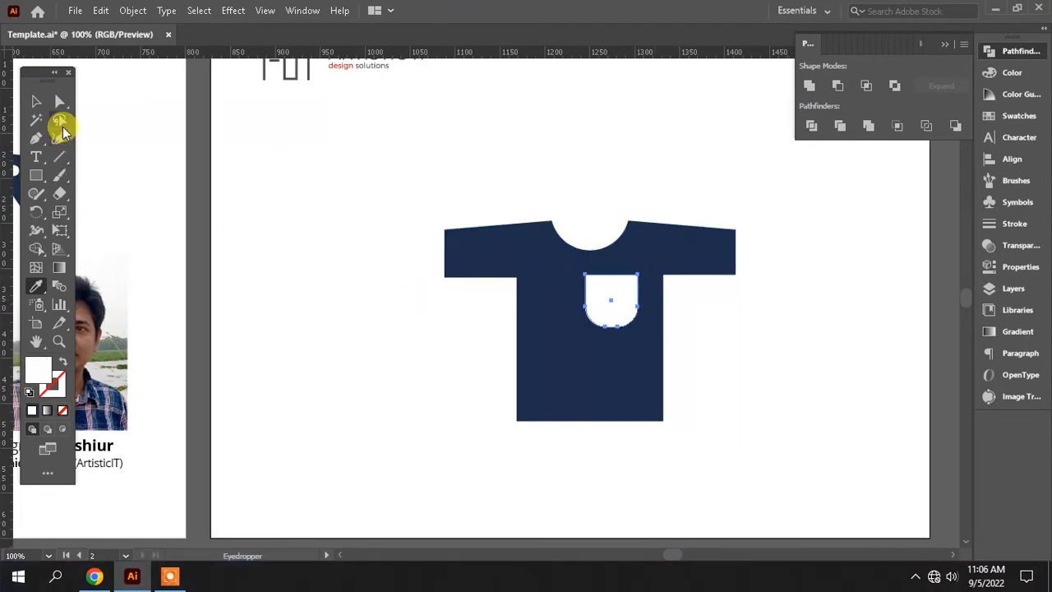
left_click(37, 108)
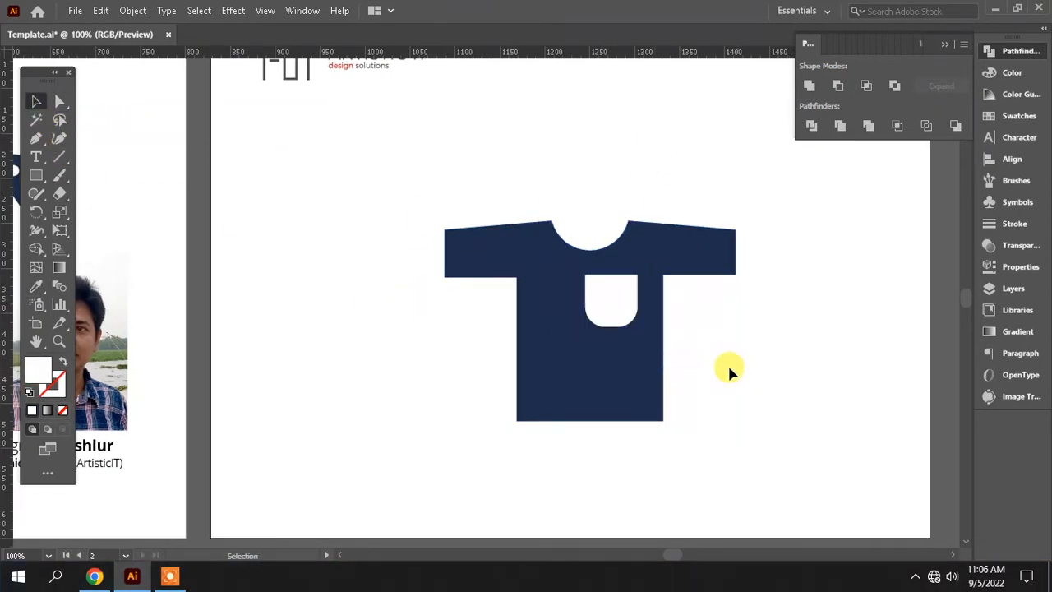
Subtract the pocket from the navy shirt with Minus Front to leave a pocket-shaped cutout
left_click_drag(730, 372, 649, 249)
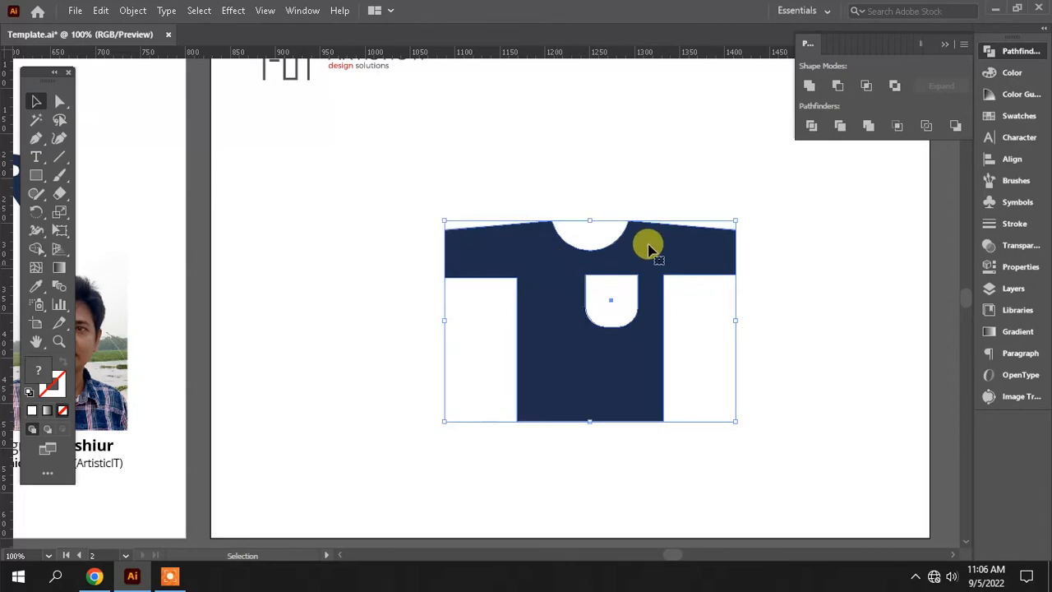
left_click(837, 87)
left_click(805, 368)
Scale the finished shirt down proportionally to about 235 px wide and keep it near the artboard's centre
left_click_drag(805, 368, 709, 349)
left_click(524, 222)
left_click_drag(641, 204, 629, 243)
left_click(533, 200)
left_click_drag(547, 233, 627, 284)
left_click_drag(624, 383, 604, 378)
left_click_drag(663, 282, 677, 272)
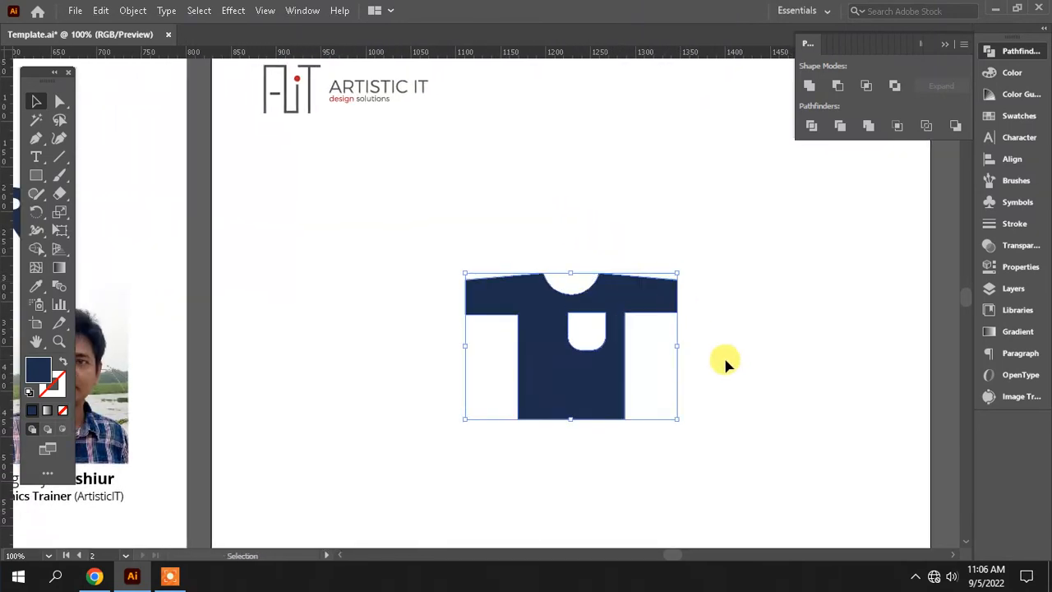
left_click(726, 361)
Draw a circle about 315 px wide around the shirt with no fill and a 4 pt stroke
left_click_drag(54, 187, 117, 211)
left_click_drag(576, 339, 616, 481)
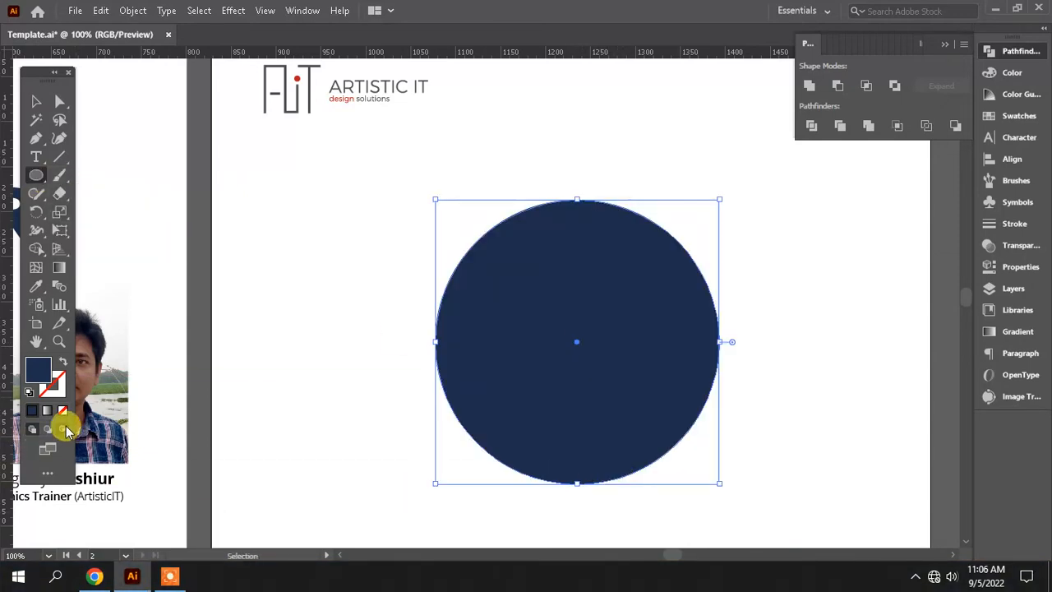
left_click(65, 412)
left_click(1014, 224)
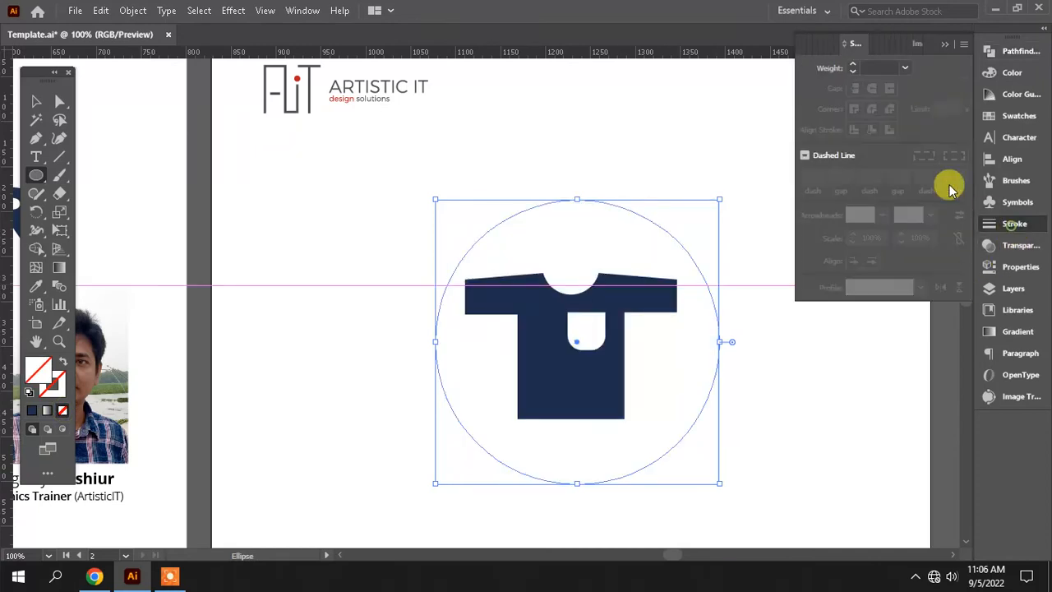
left_click(904, 69)
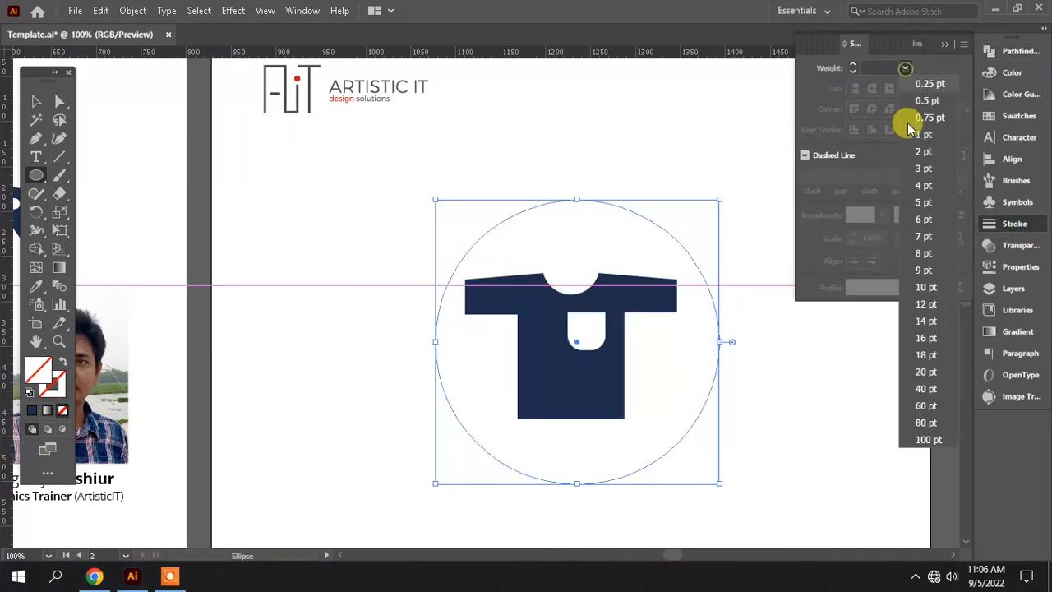
left_click(923, 186)
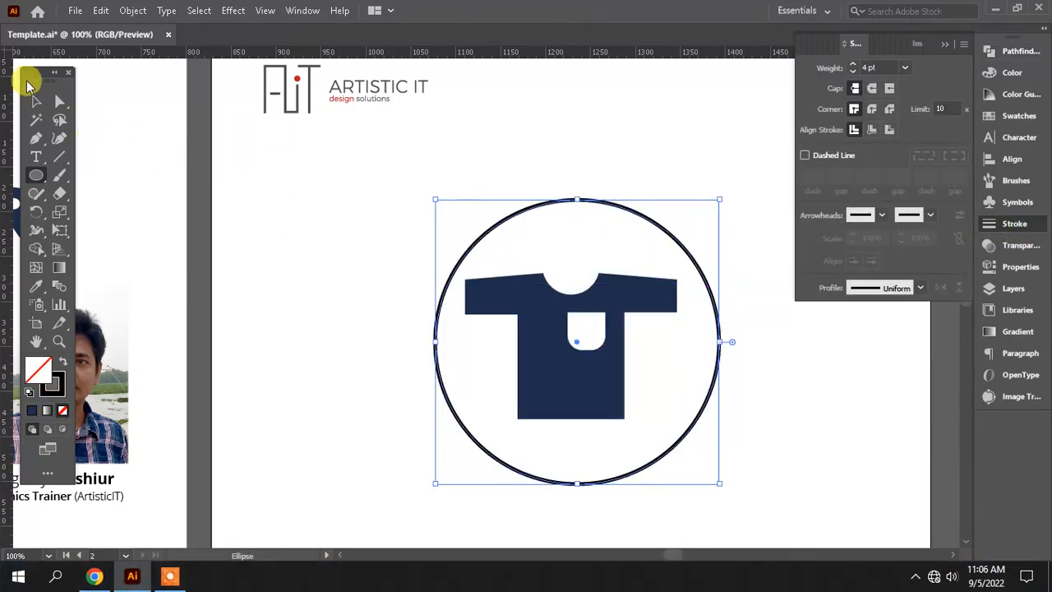
Add a larger concentric copy of the circle, about 455 px wide, as the badge's outer ring
left_click(37, 101)
mouse_move(669, 170)
left_mouse_down()
mouse_move(630, 192)
mouse_move(608, 230)
left_mouse_up()
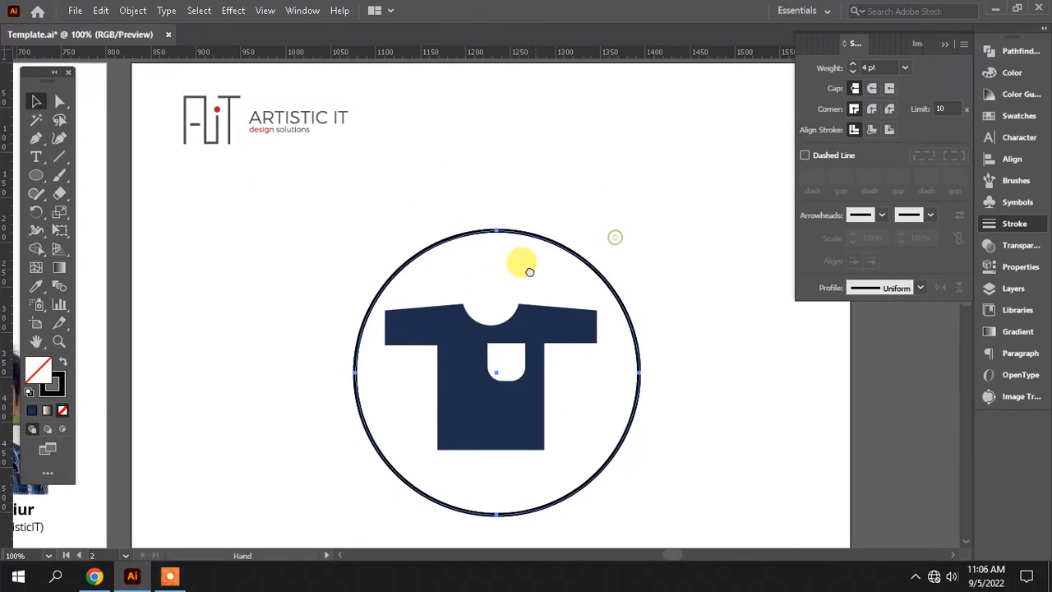
mouse_move(521, 263)
left_mouse_down()
mouse_move(630, 230)
mouse_move(697, 149)
left_mouse_up()
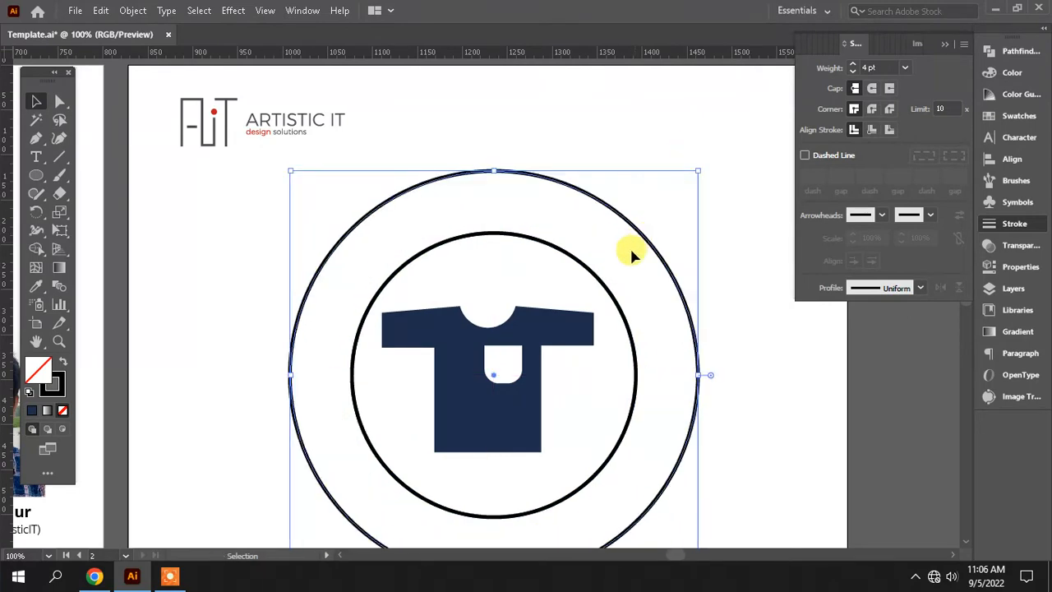
left_click(795, 366)
left_click_drag(746, 370, 730, 307)
Place the text SHIRT along the inner circle with Type on a Path, starting at its leftmost point
left_click(466, 173)
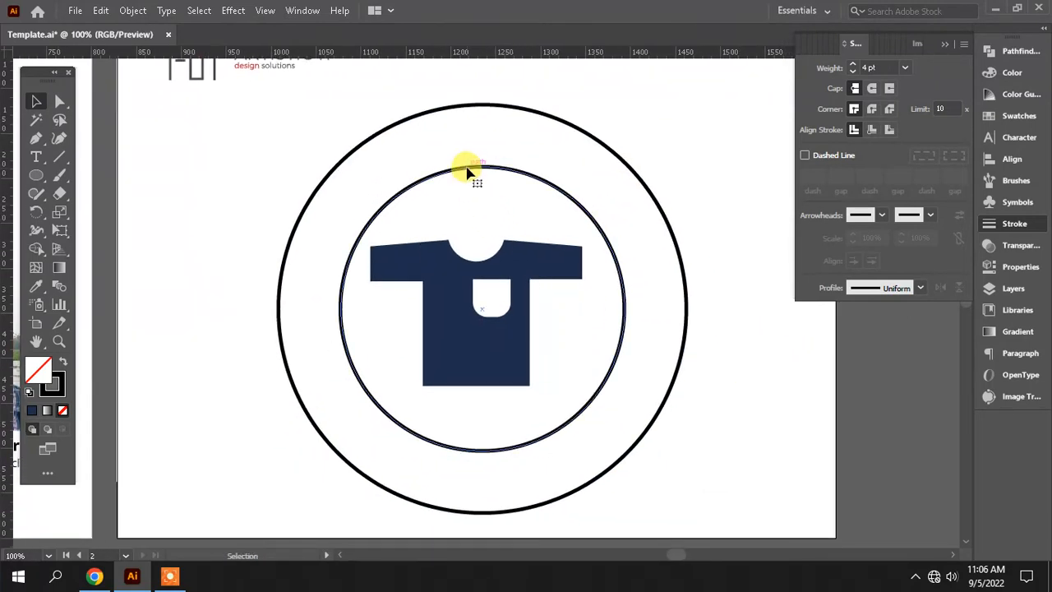
left_click_drag(38, 158, 94, 193)
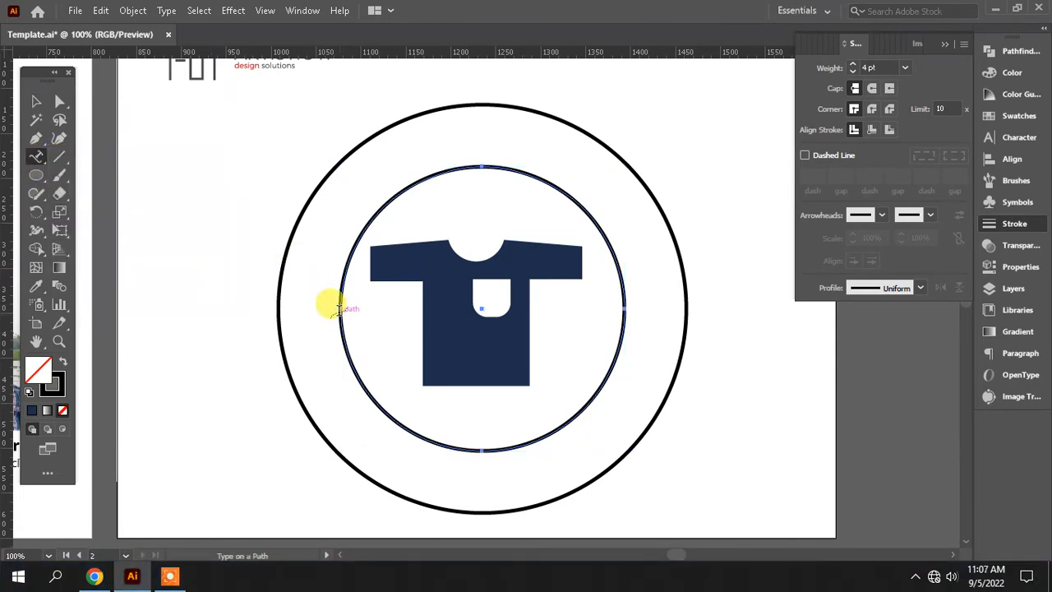
left_click(339, 306)
type("S")
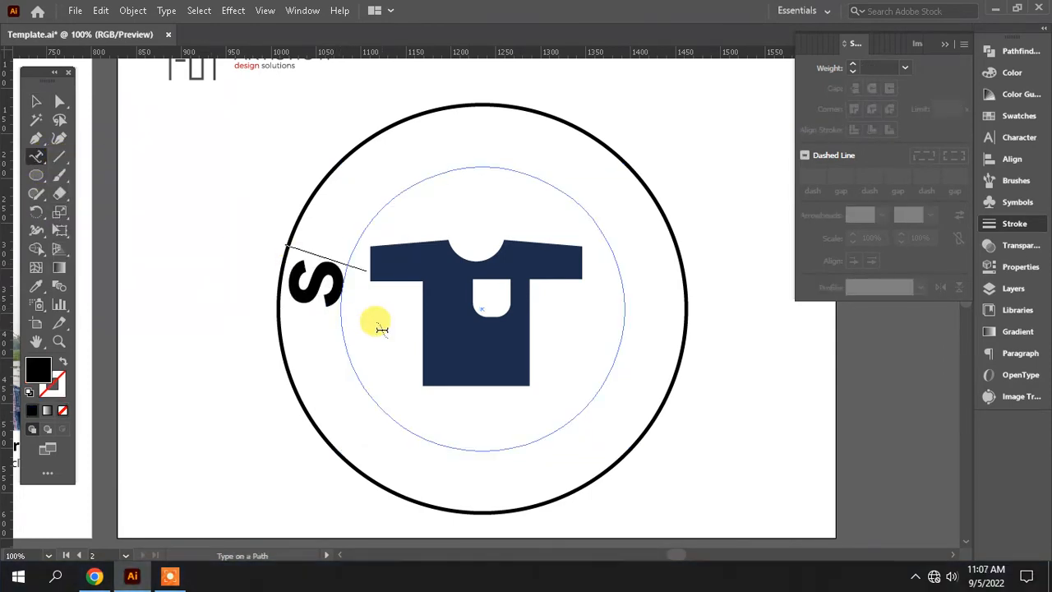
type("HIR")
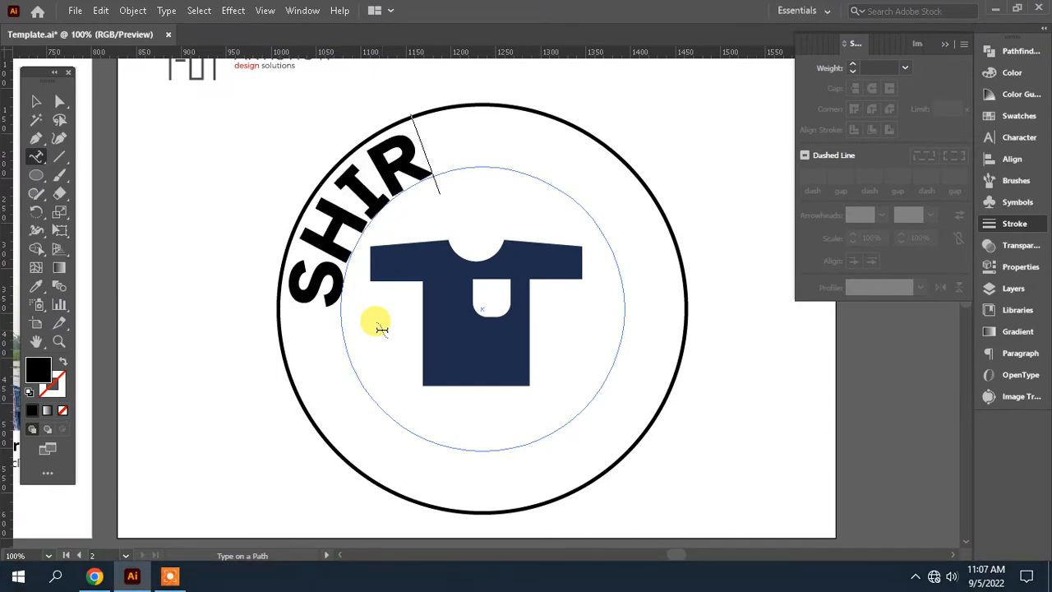
type("T")
Format the curved SHIRT text as 40 pt Regular with a tracking of 800
left_click(37, 101)
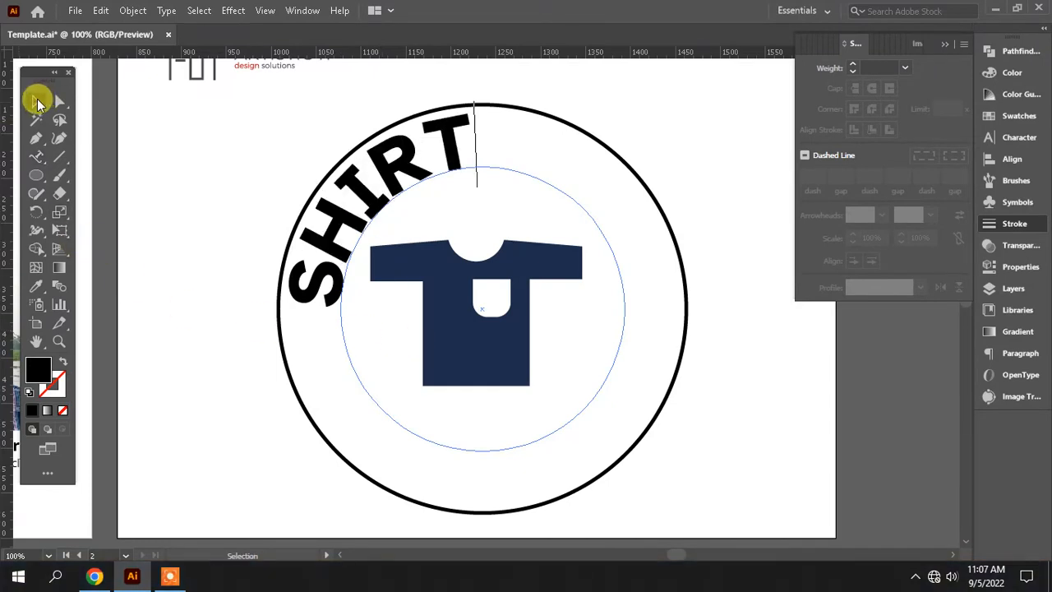
key("ctrl+t")
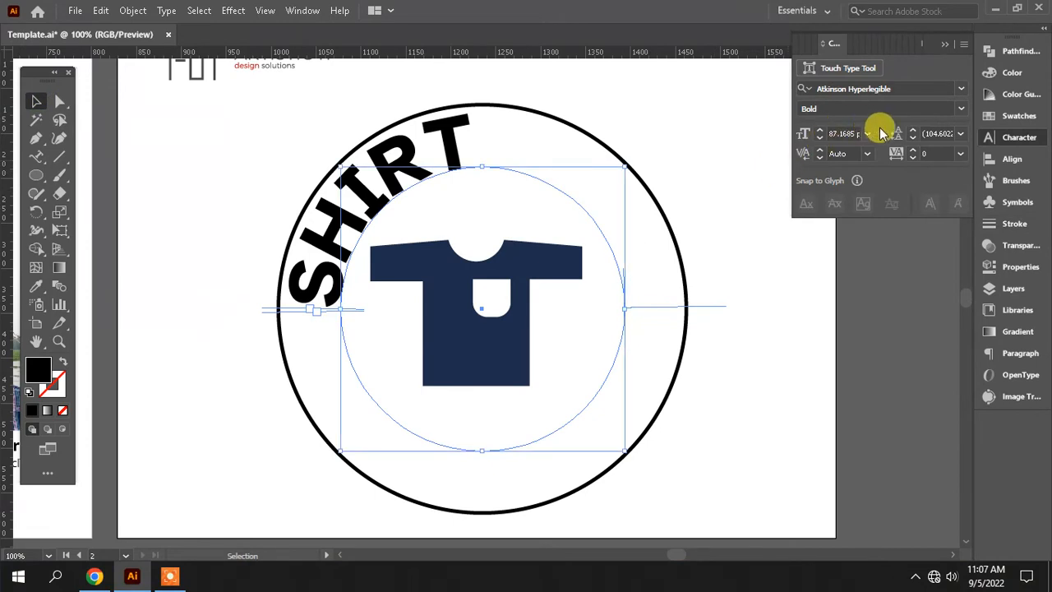
left_click(854, 134)
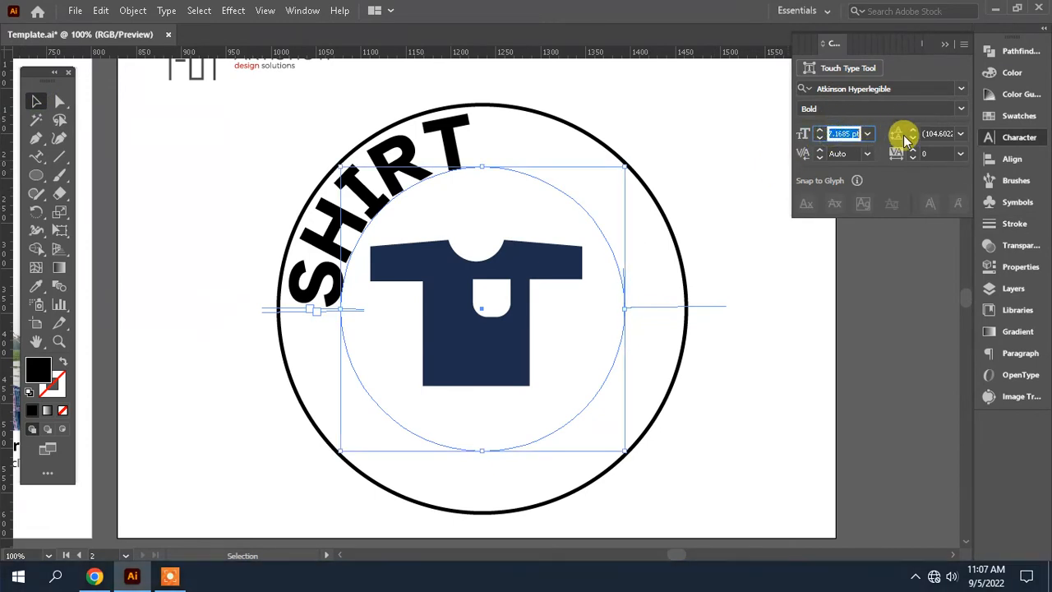
type("0")
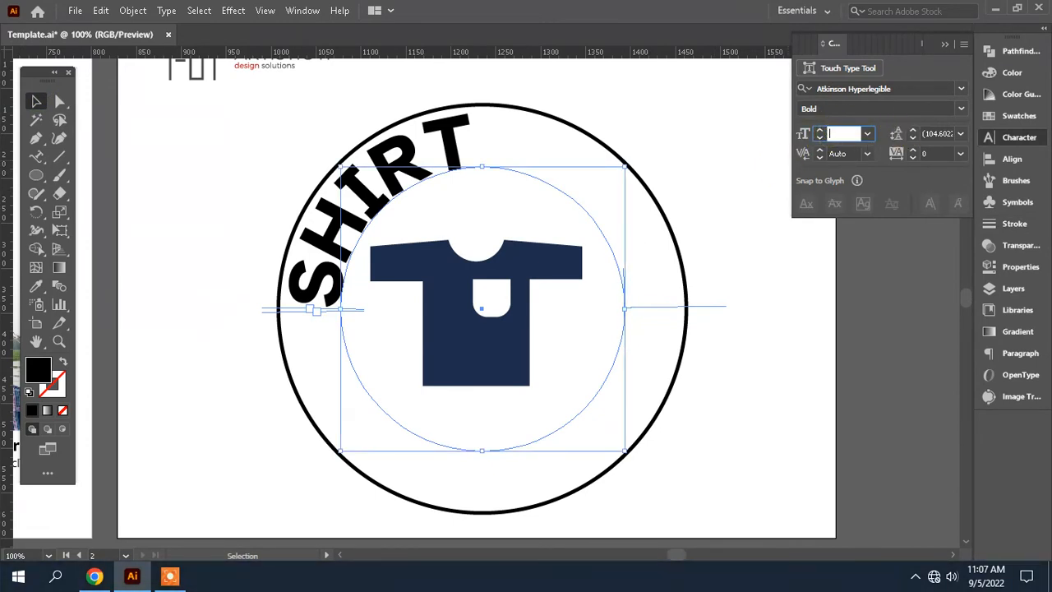
key("Return")
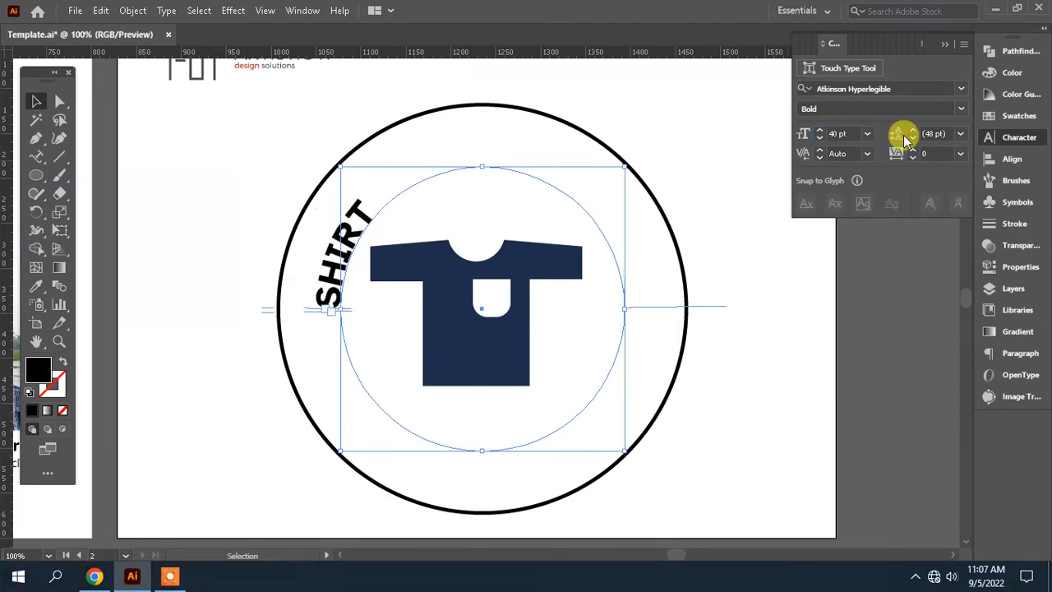
left_click(962, 111)
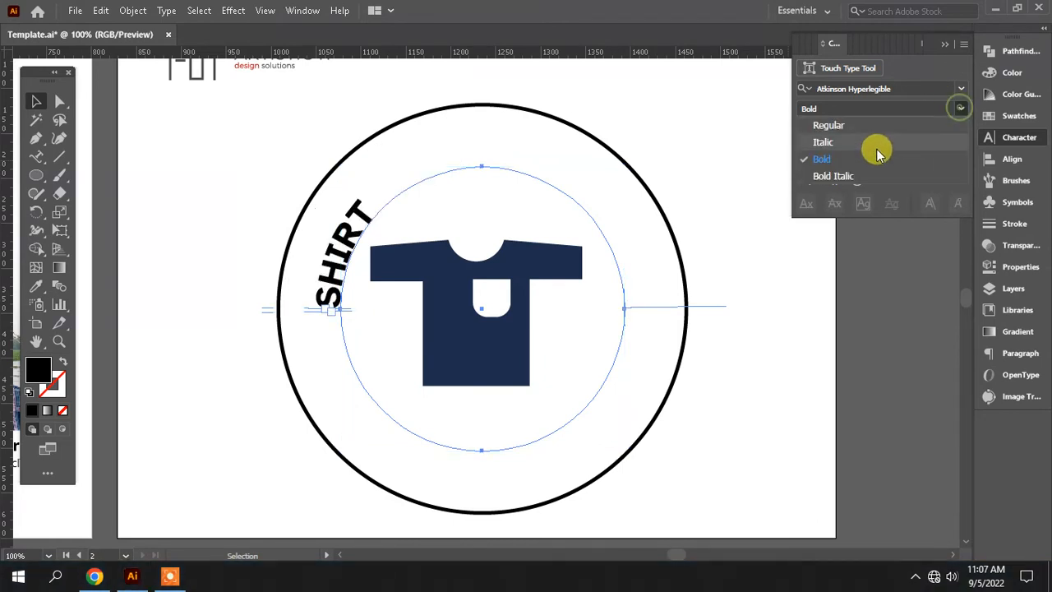
left_click(867, 117)
left_click(916, 153)
type("800")
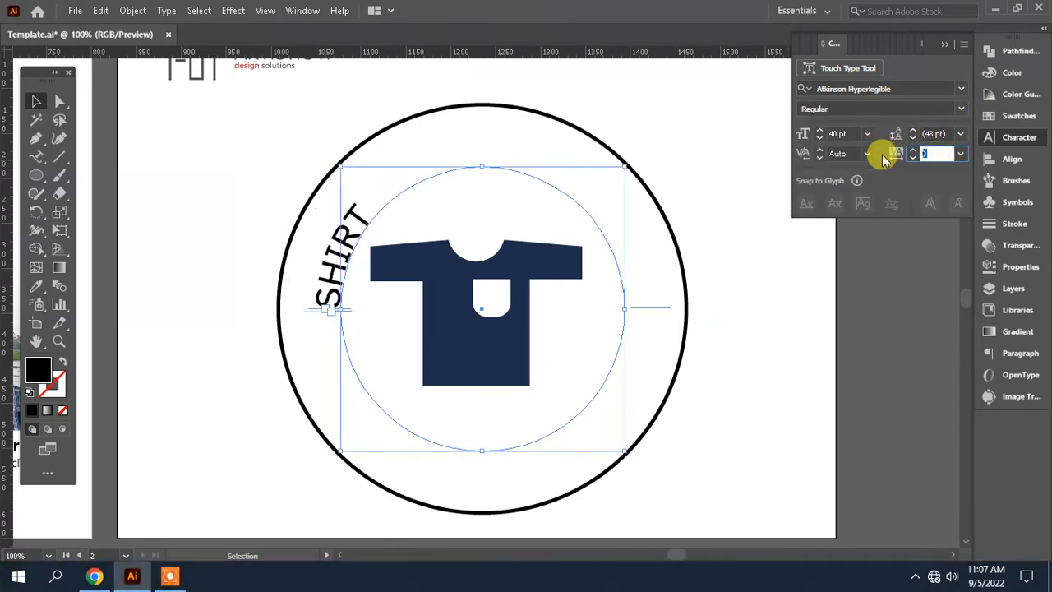
key("Return")
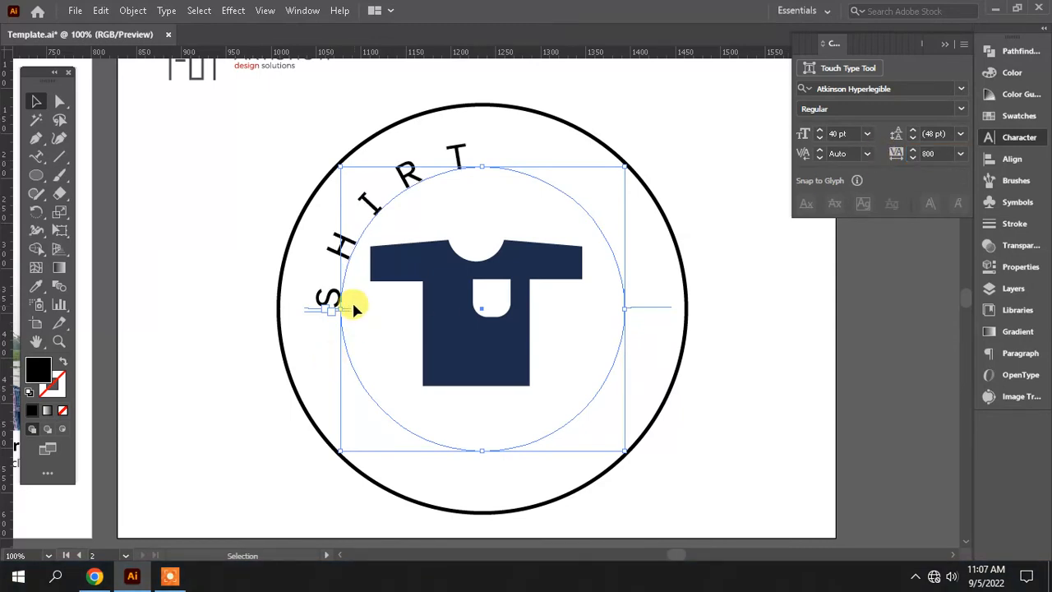
Enlarge the SHIRT text to 60 pt and slide it along its path until it is centred above the shirt
left_click_drag(311, 311, 384, 198)
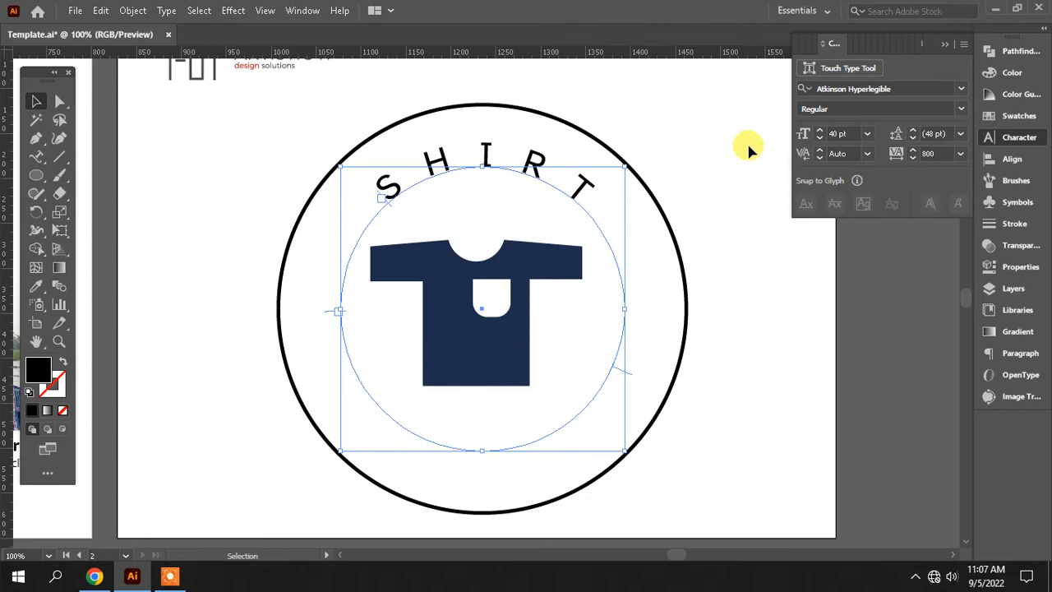
double_click(843, 134)
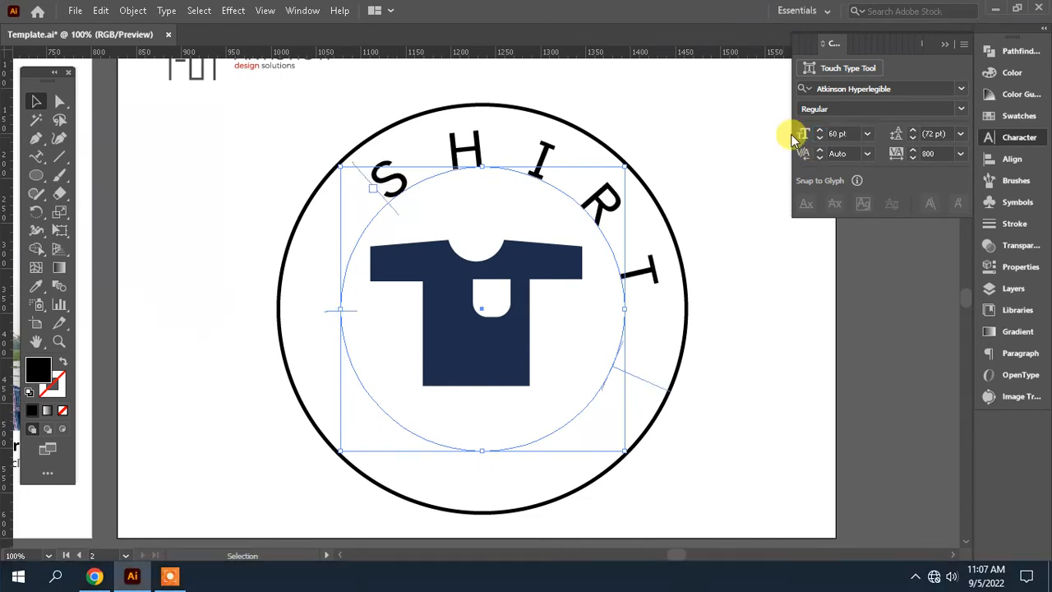
left_click_drag(647, 385, 664, 329)
key("ctrl+z")
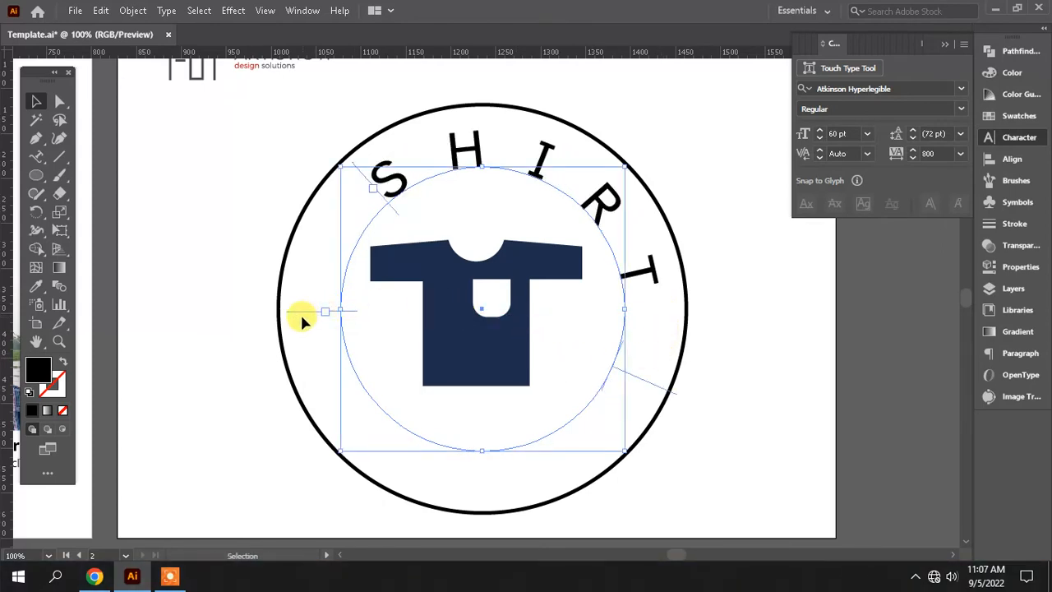
left_click_drag(356, 170, 329, 252)
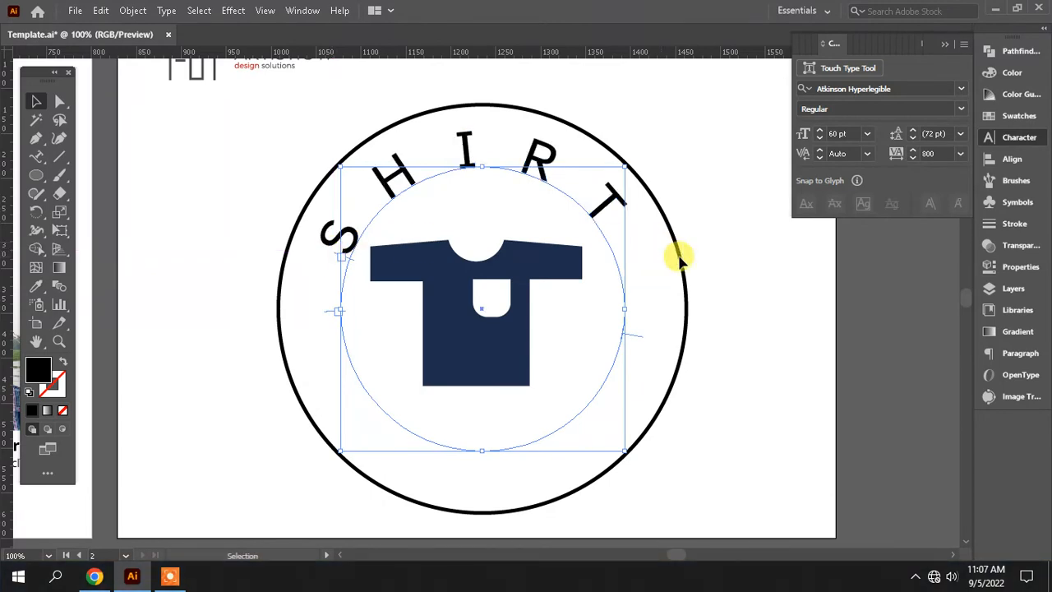
left_click_drag(638, 334, 638, 352)
left_click(737, 397)
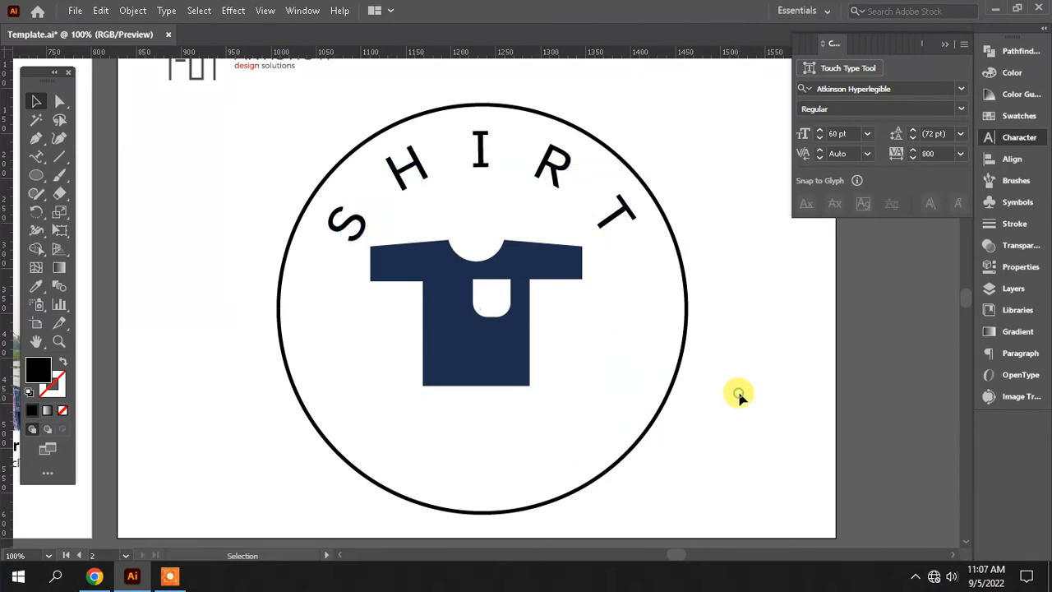
Make a concentric copy of the SHIRT path text about 400 px wide and flip its lettering inside the circle along the lower arc
scroll(715, 369, "down", 1)
scroll(356, 272, "up", 1)
left_click(37, 106)
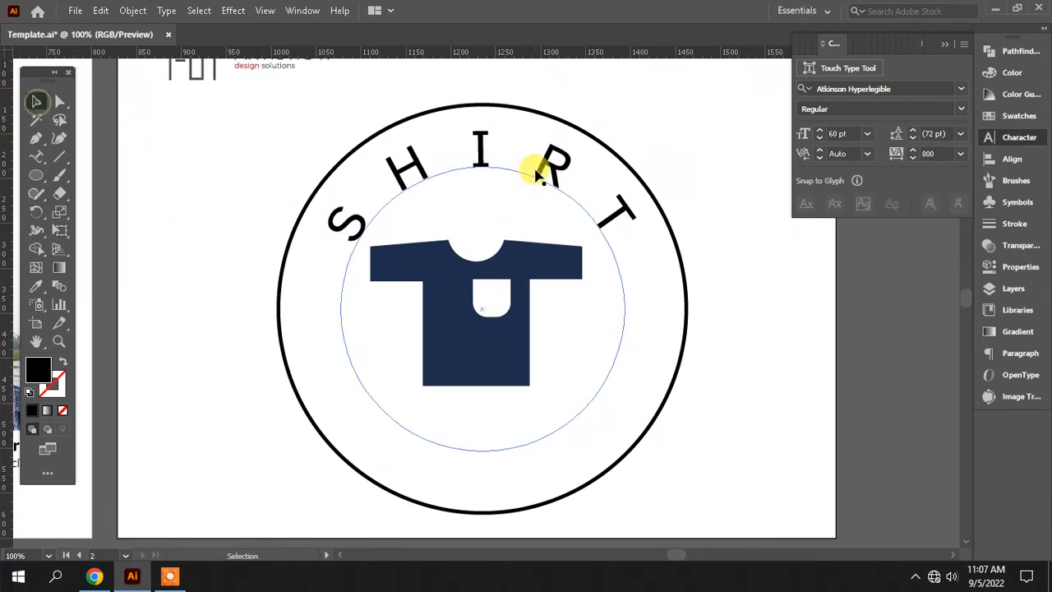
left_click(616, 317)
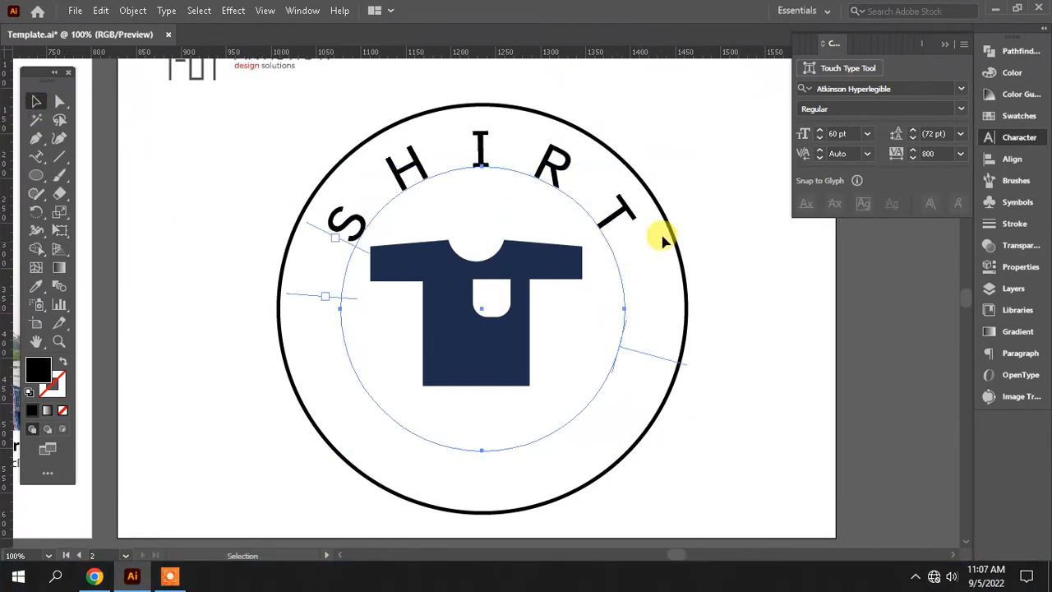
left_click_drag(623, 164, 660, 121)
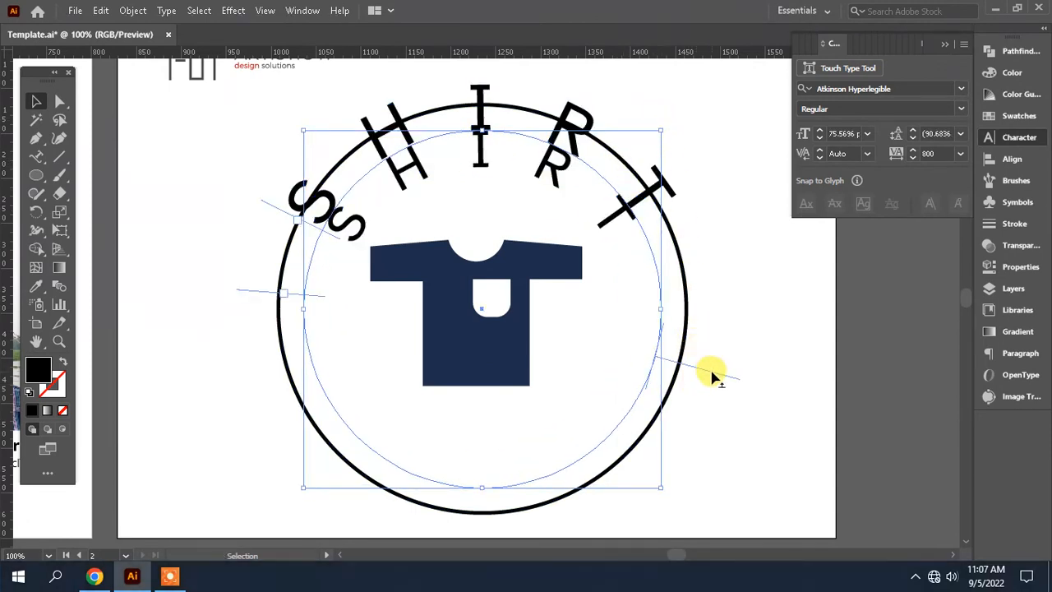
left_click_drag(712, 374, 633, 319)
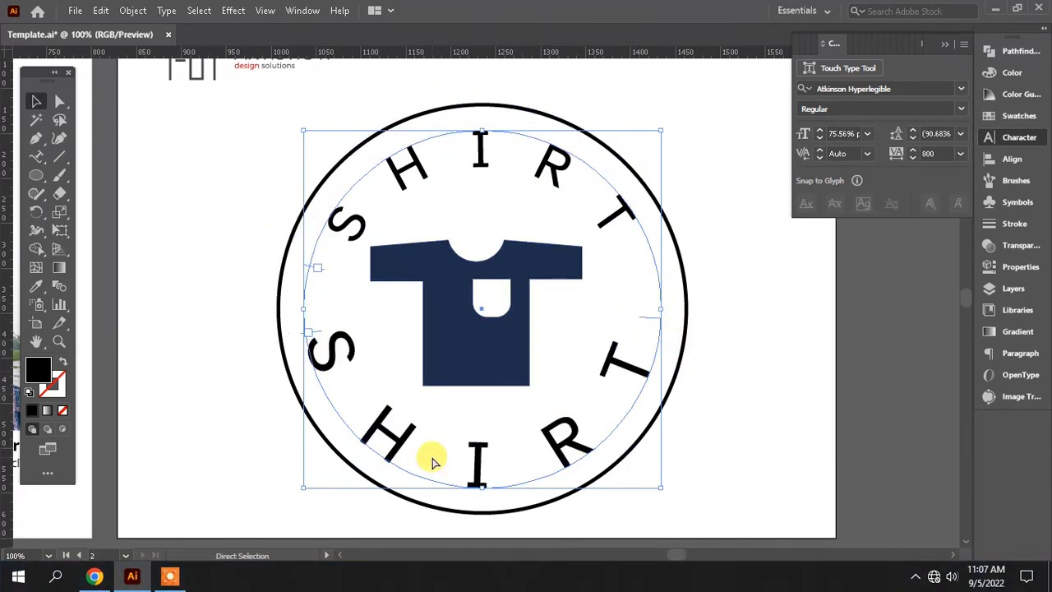
Replace the lower curved text with MAKER
key("ctrl+minus")
key("ctrl+minus")
left_click_drag(469, 413, 544, 396)
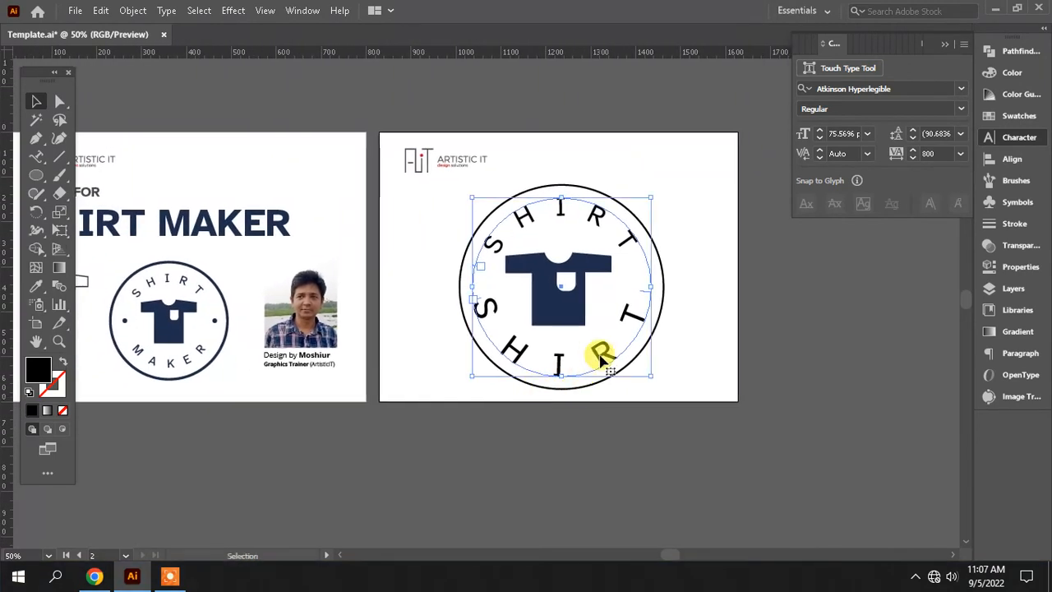
double_click(600, 352)
key("ctrl+a")
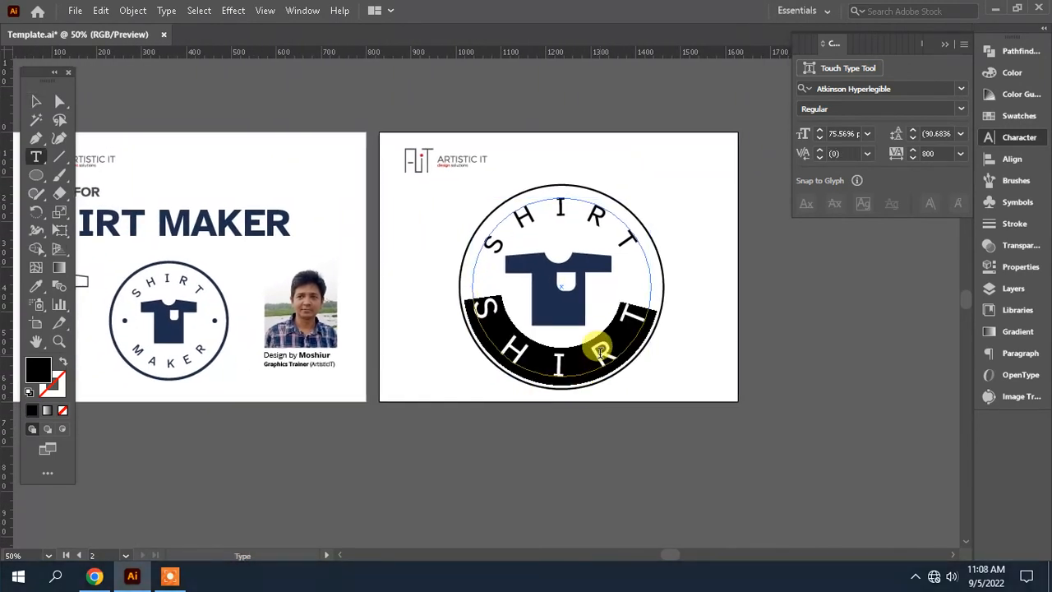
type("MAKER")
key("Escape")
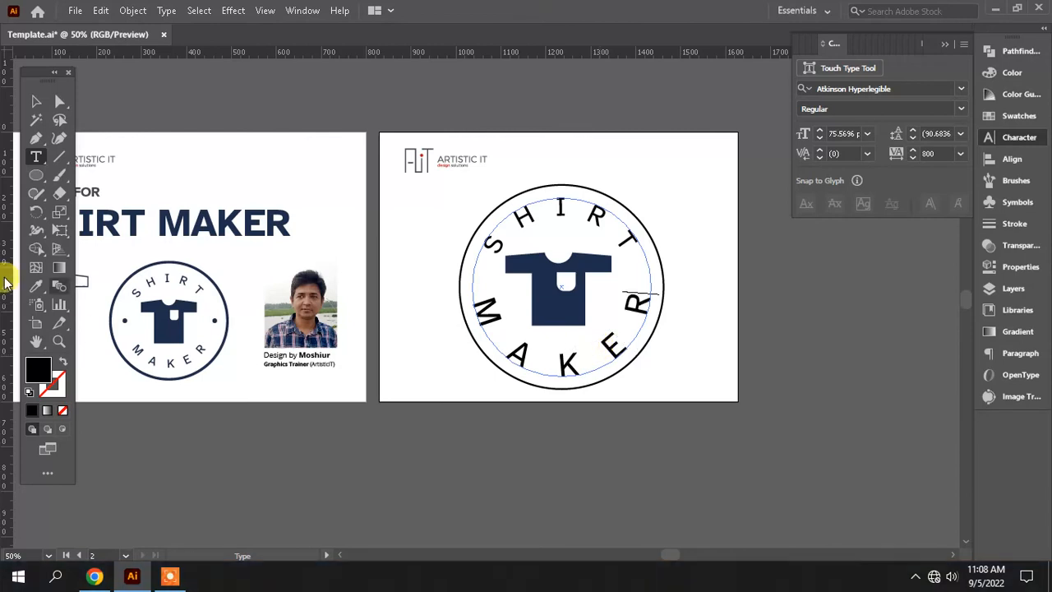
Match MAKER to the upper SHIRT text's 60 pt formatting with the Eyedropper, and slide it along its path to centre it below the shirt
left_click(35, 285)
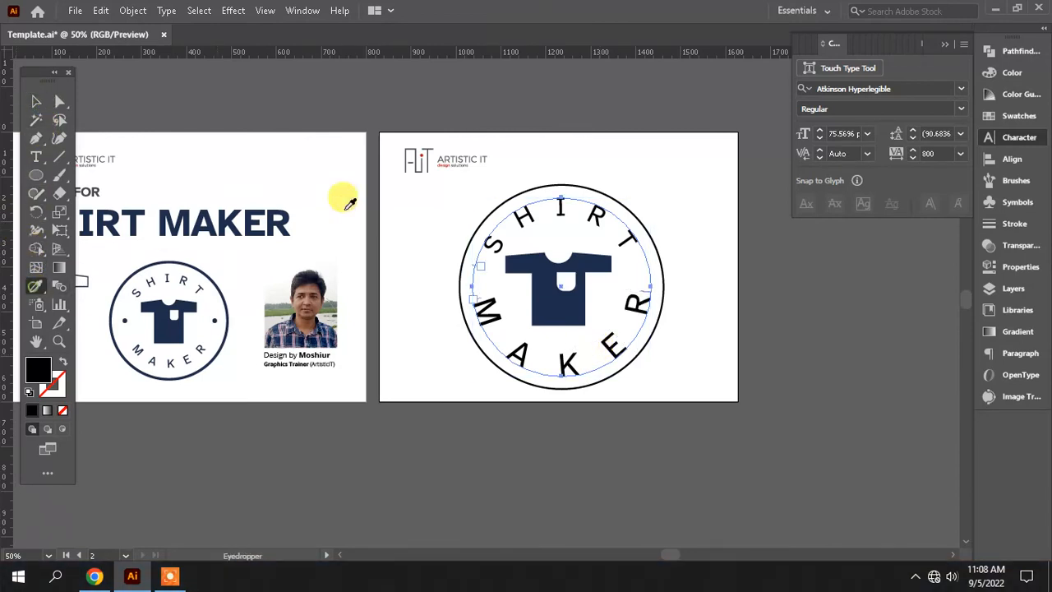
left_click(521, 207)
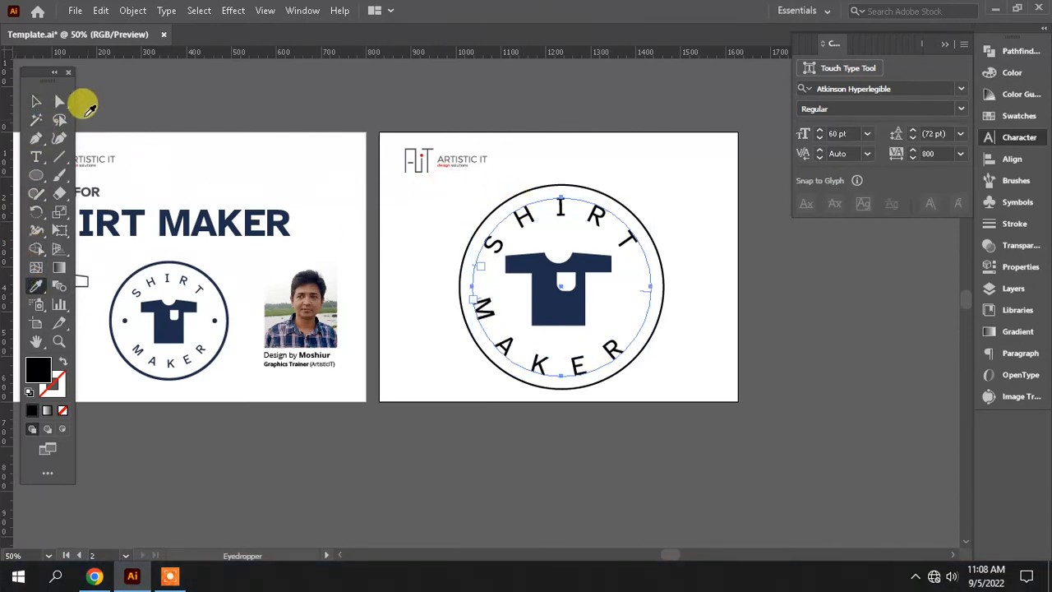
left_click(35, 103)
left_click(604, 268)
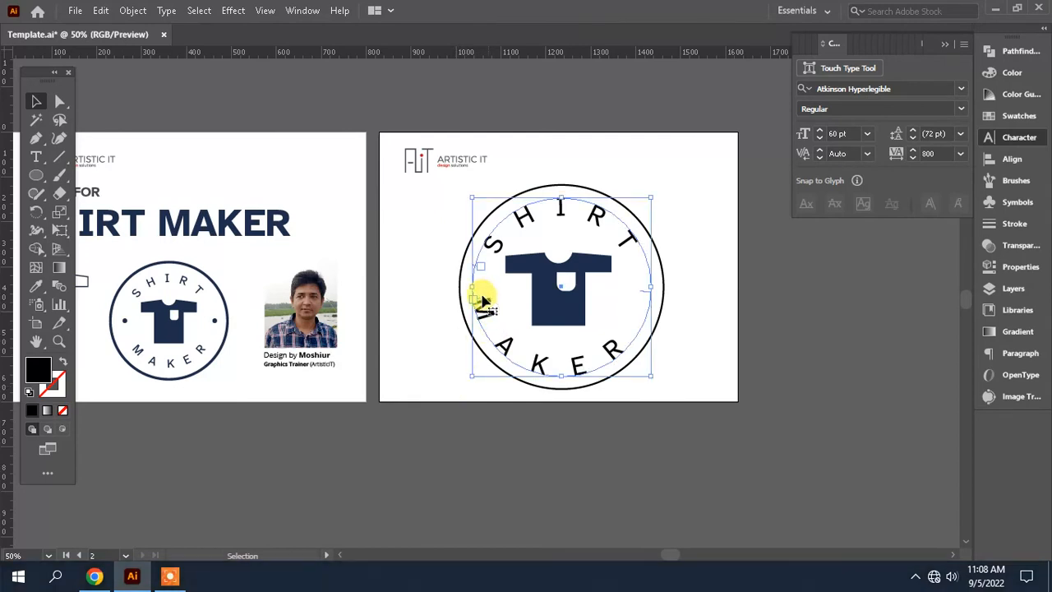
left_click_drag(485, 304, 518, 347)
left_click(716, 332)
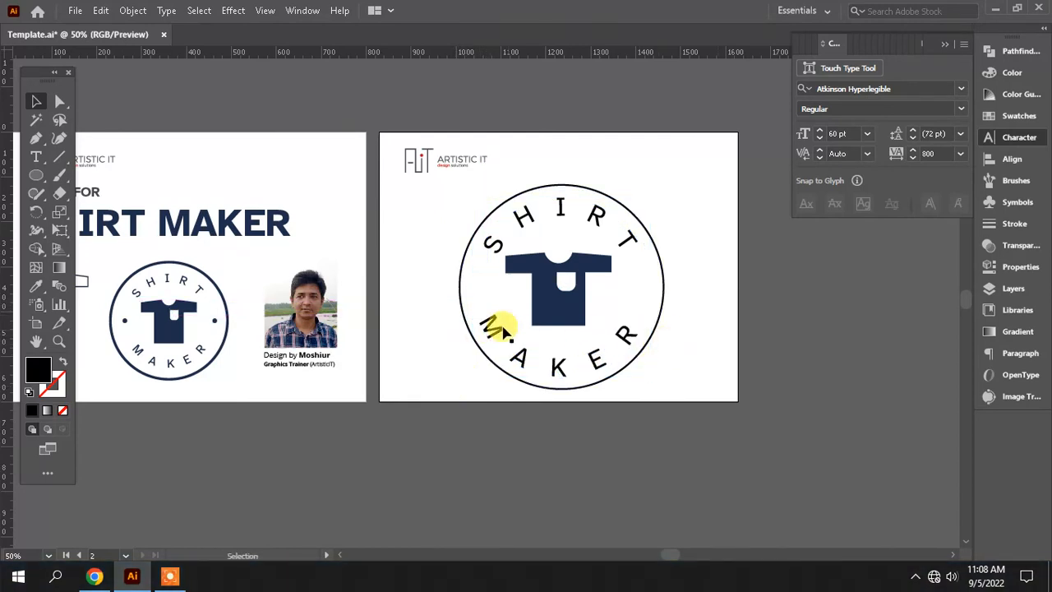
Draw a small solid black dot inside the circle's left side, between the S of SHIRT and the M of MAKER
left_click(37, 175)
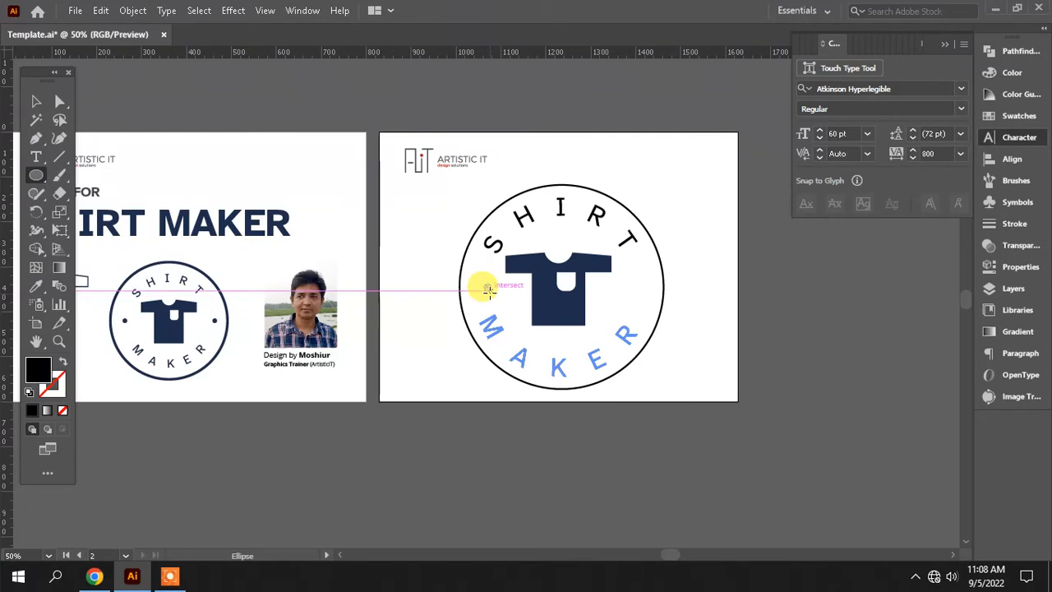
left_click(36, 100)
left_click_drag(624, 305, 573, 307)
key("ctrl+1")
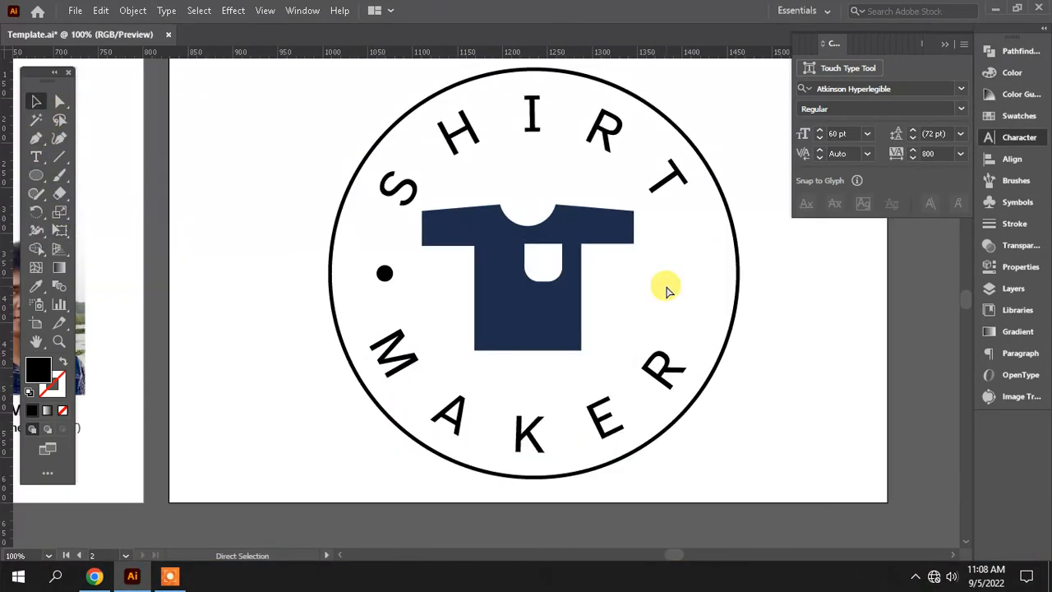
left_click(375, 272)
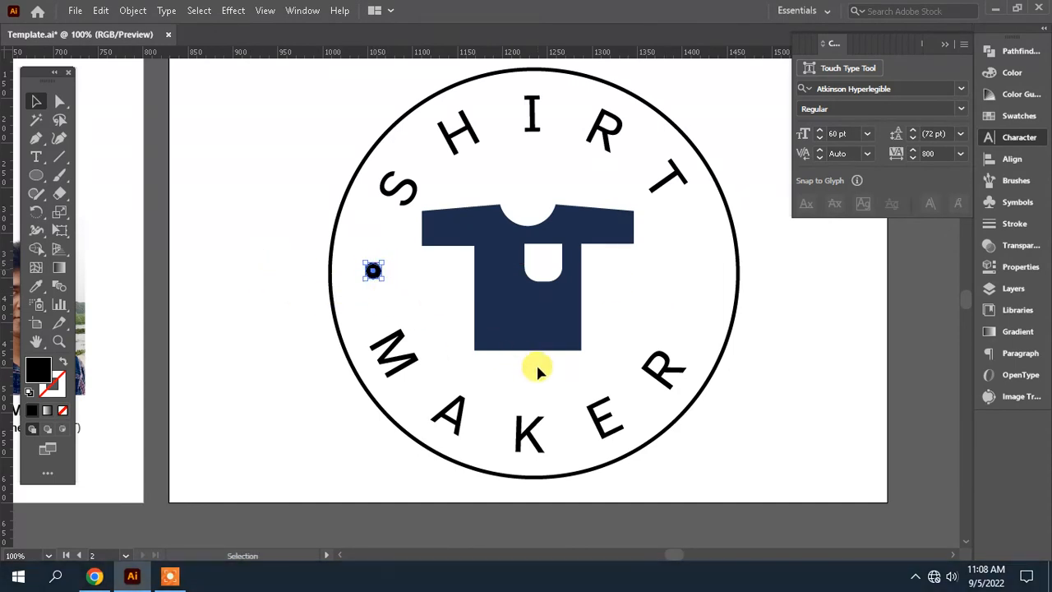
Duplicate the left dot in place and move the copy horizontally to the matching spot between the T of SHIRT and the R of MAKER
key("ctrl+c")
key("ctrl+f")
key("shift+Right")
key("shift+Right")
key("shift+Right")
key("shift+Right")
key("shift+Right")
key("shift+Right")
key("shift+Right")
key("shift+Right")
key("shift+Right")
key("shift+Right")
key("shift+Right")
key("shift+Right")
key("shift+Right")
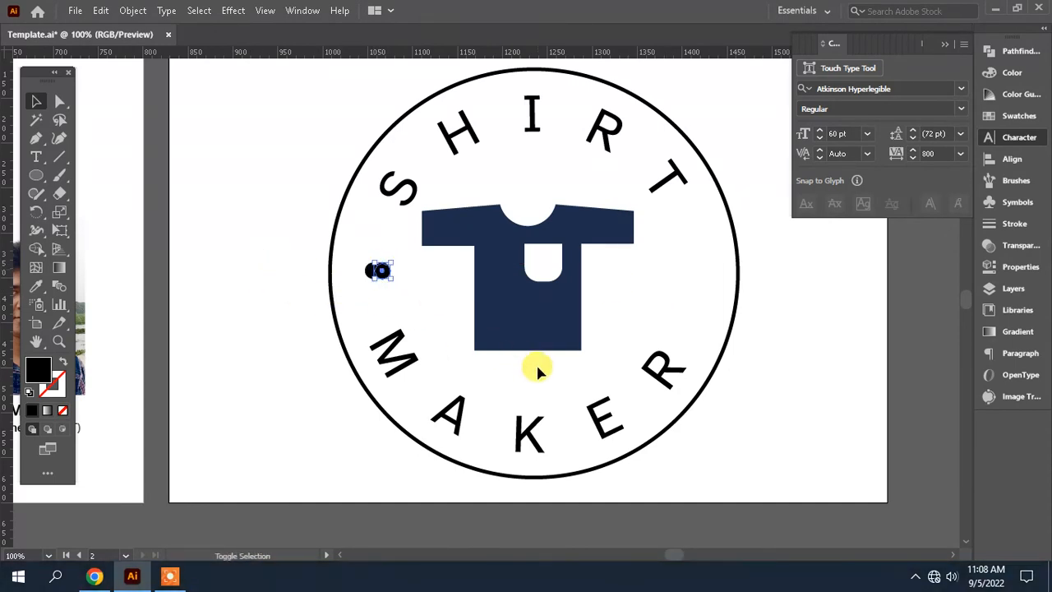
key("shift+Right")
key("shift+Right")
key("shift+Right")
key("shift+Right")
key("shift+Right")
key("shift+Right")
key("shift+Right")
key("shift+Right")
key("shift+Right")
key("shift+Right")
key("shift+Right")
key("shift+Right")
key("shift+Right")
key("shift+Right")
key("shift+Right")
key("shift+Right")
key("shift+Right")
key("shift+Right")
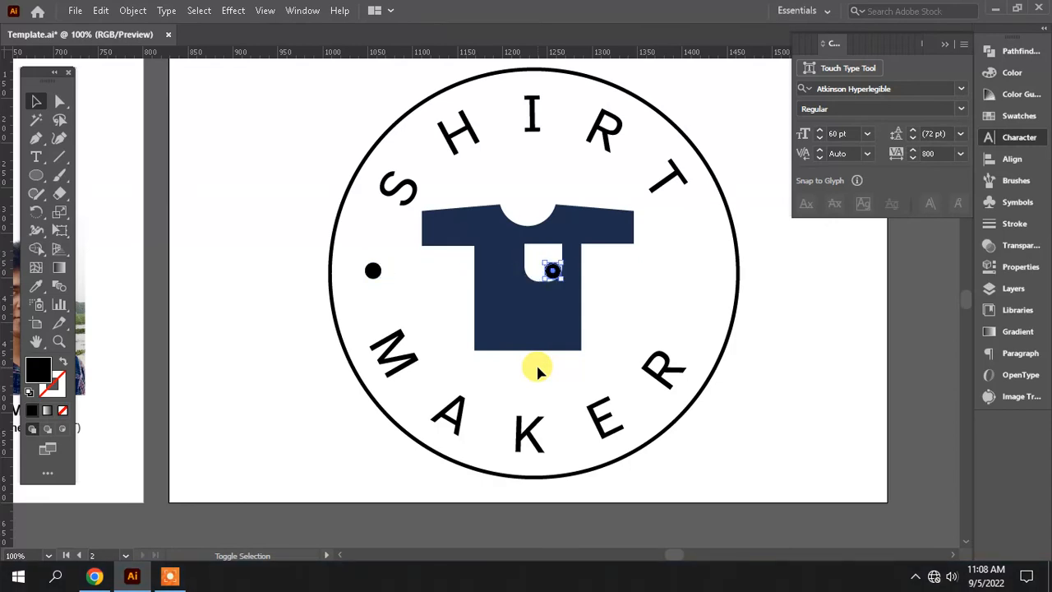
key("shift+Right")
key("shift+Right")
key("shift+Right")
key("shift+Right")
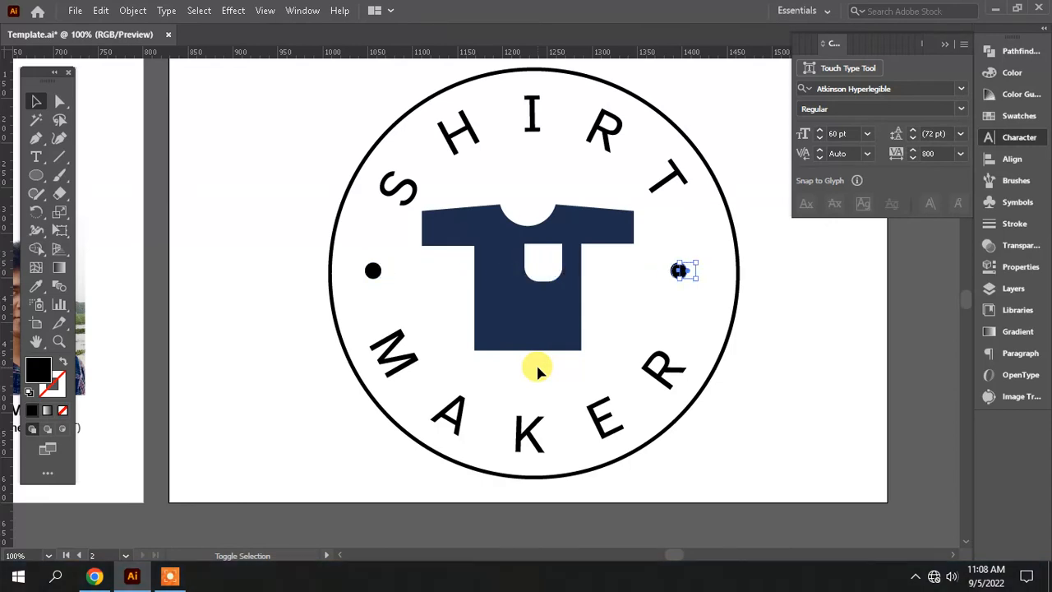
Recolour both dots and the SHIRT and MAKER path texts with the T-shirt's navy fill using the Eyedropper
left_click(373, 270, "shift")
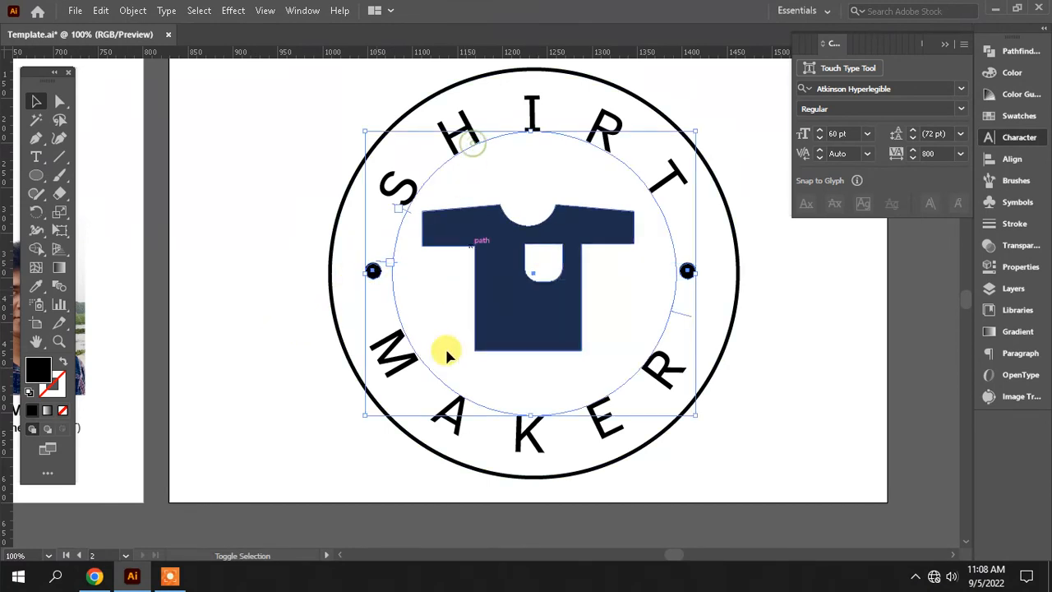
left_click(440, 406, "shift")
left_click(36, 286)
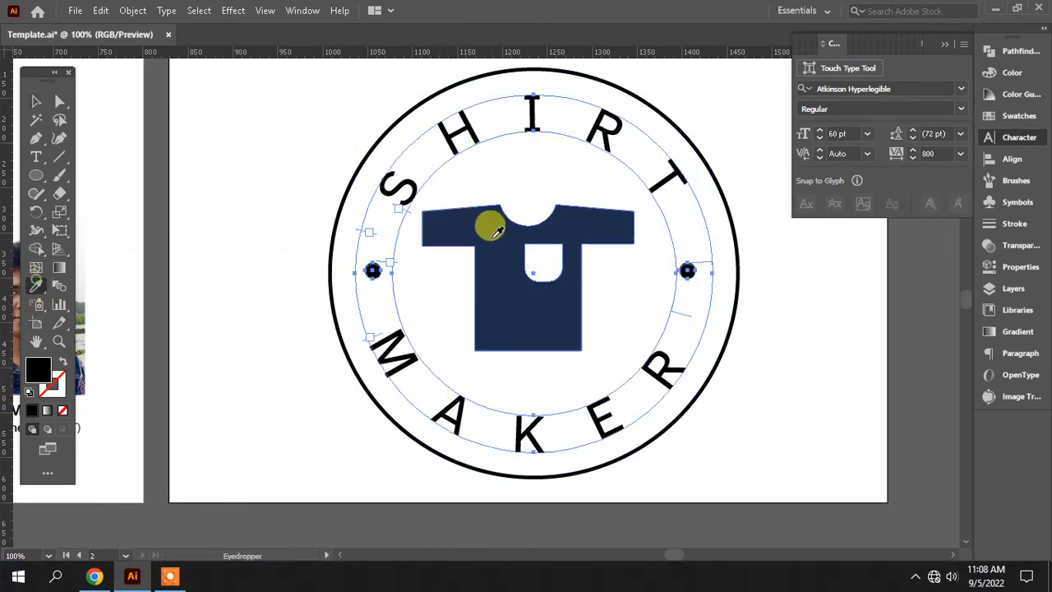
left_click(489, 220)
left_click(765, 359, "ctrl")
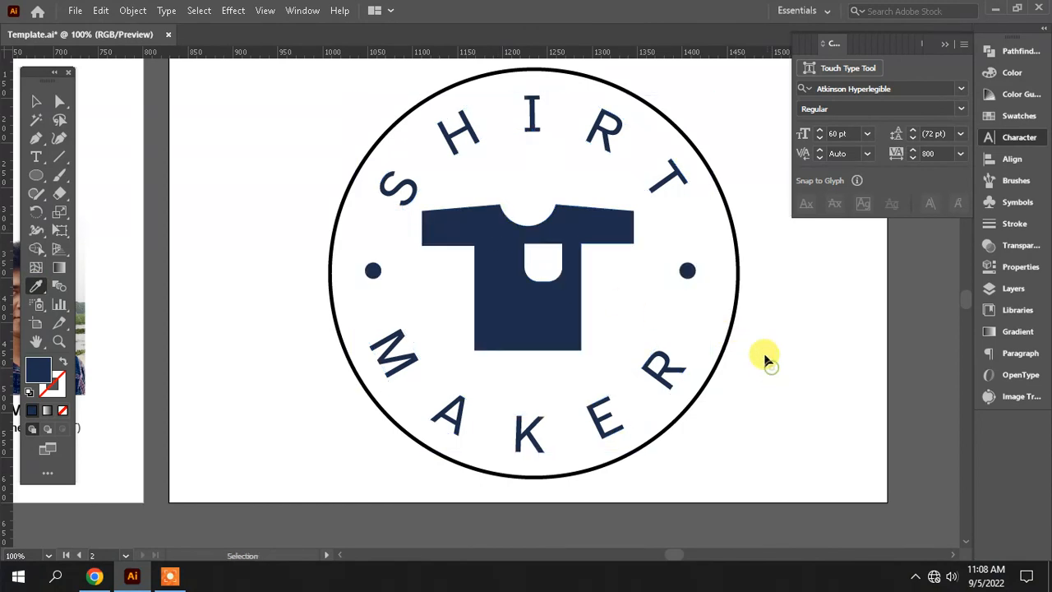
Set the outer circle's stroke weight to 6 pt
left_click(731, 322, "ctrl")
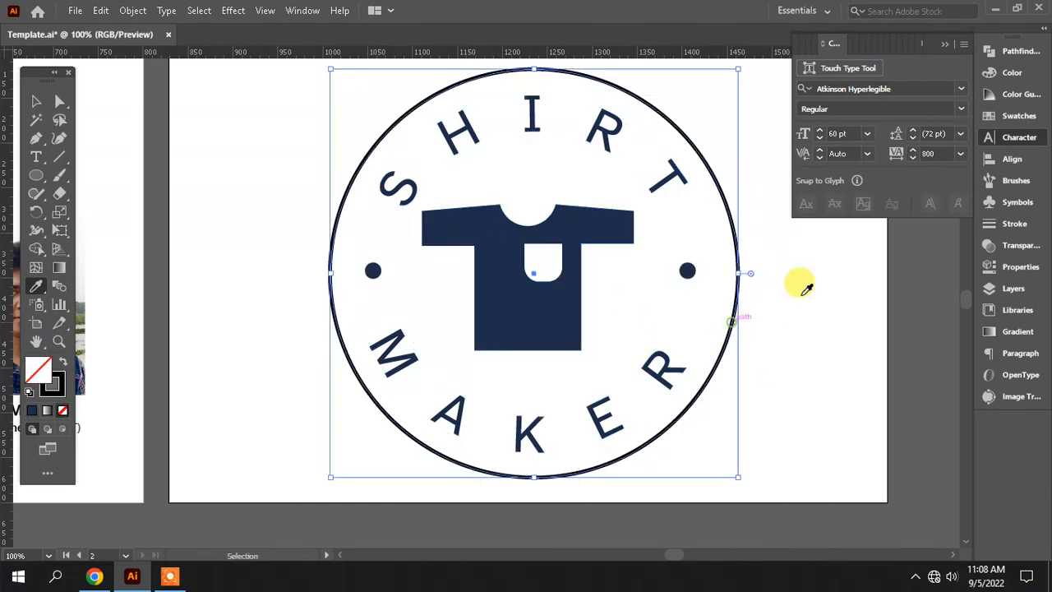
left_click(995, 223)
left_click(905, 69)
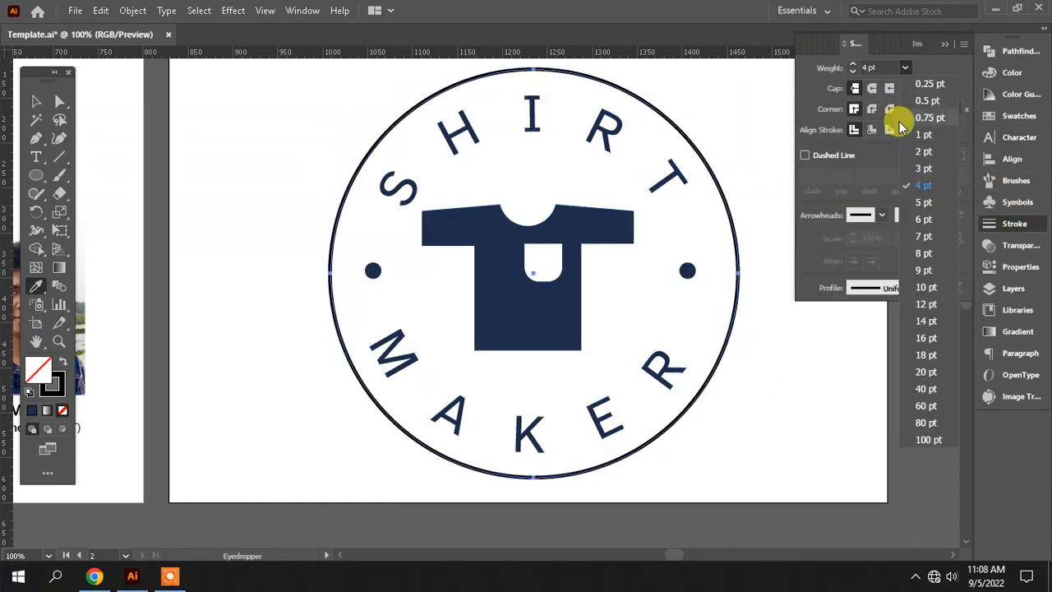
left_click(920, 218)
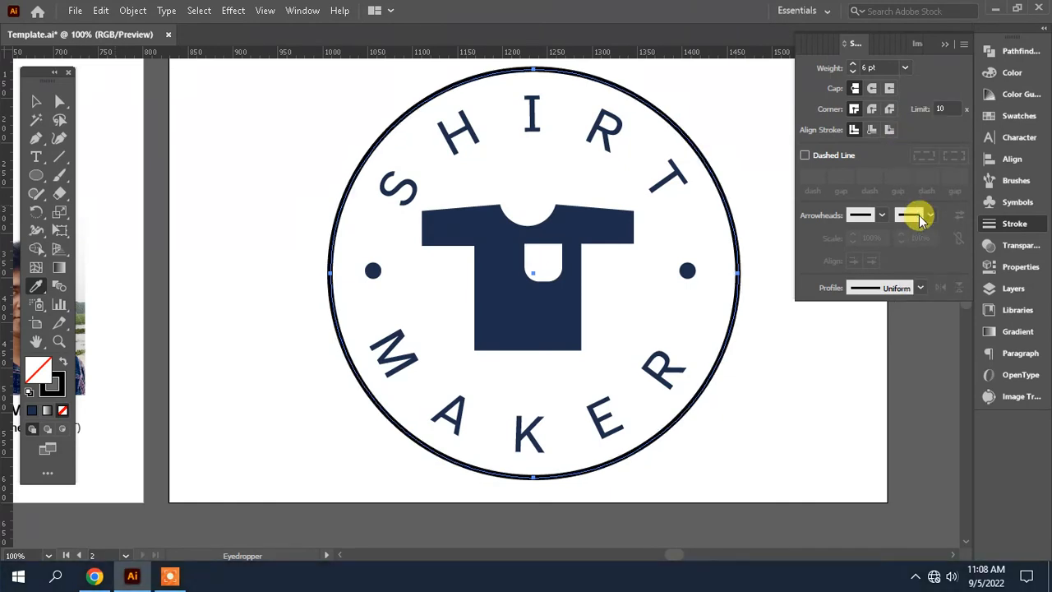
Convert the outer circle's stroke to an outlined shape and fill it with the T-shirt's navy using the Eyedropper
left_click(132, 11)
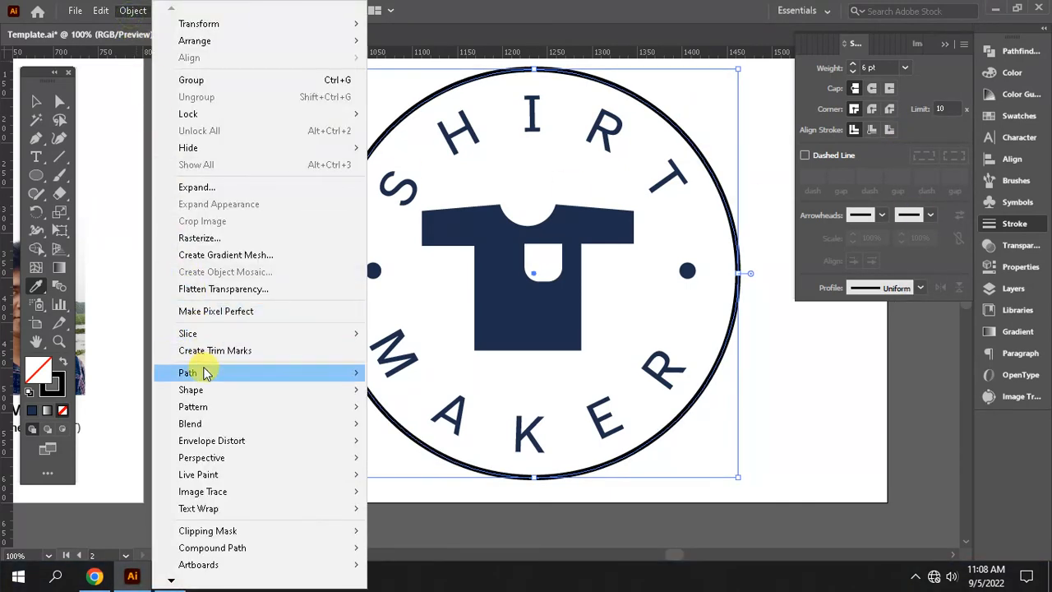
left_click(430, 414)
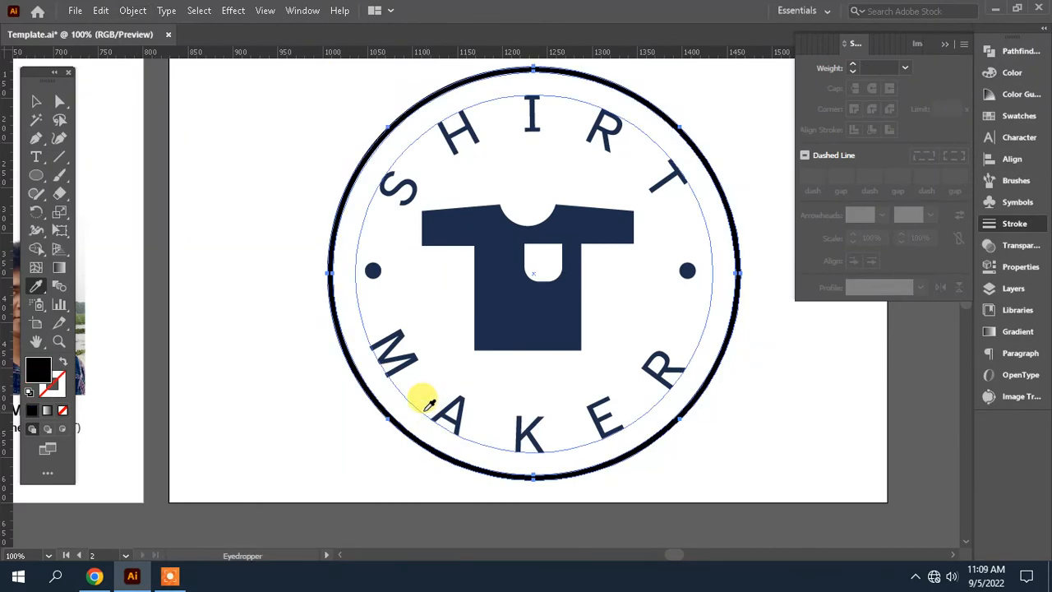
left_click(484, 226)
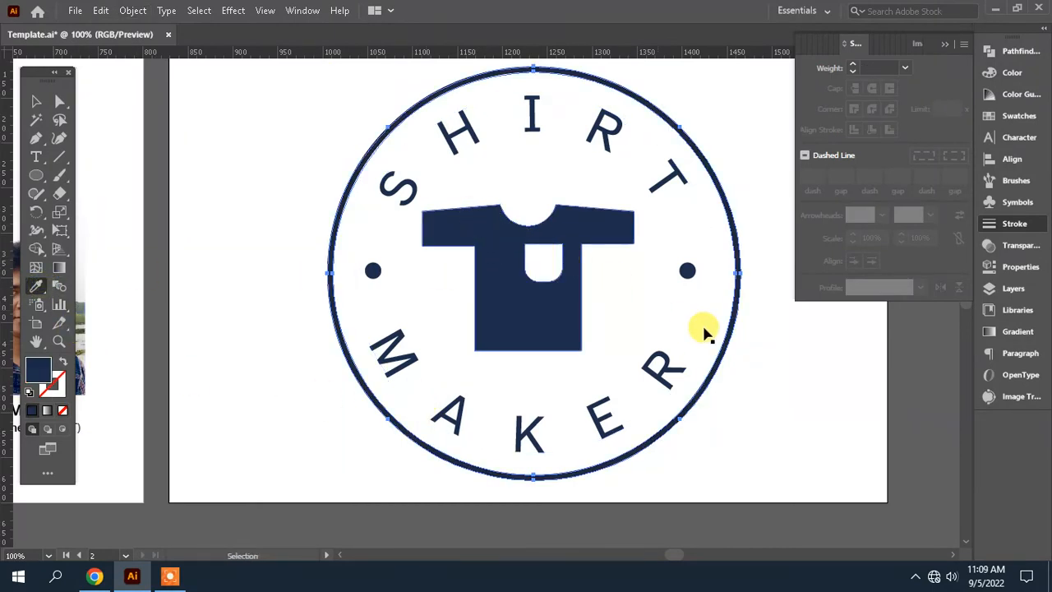
Scale the whole logo down proportionally to about 400 px wide and centre it on the second artboard
scroll(756, 345, "up", 1)
key("ctrl+minus")
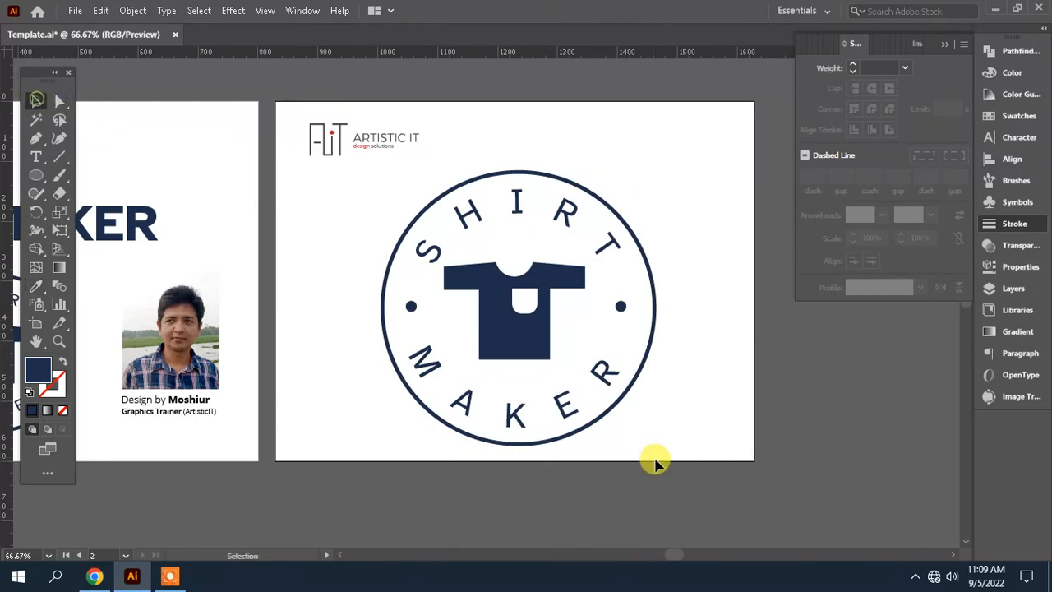
key("v")
left_click_drag(672, 453, 363, 189)
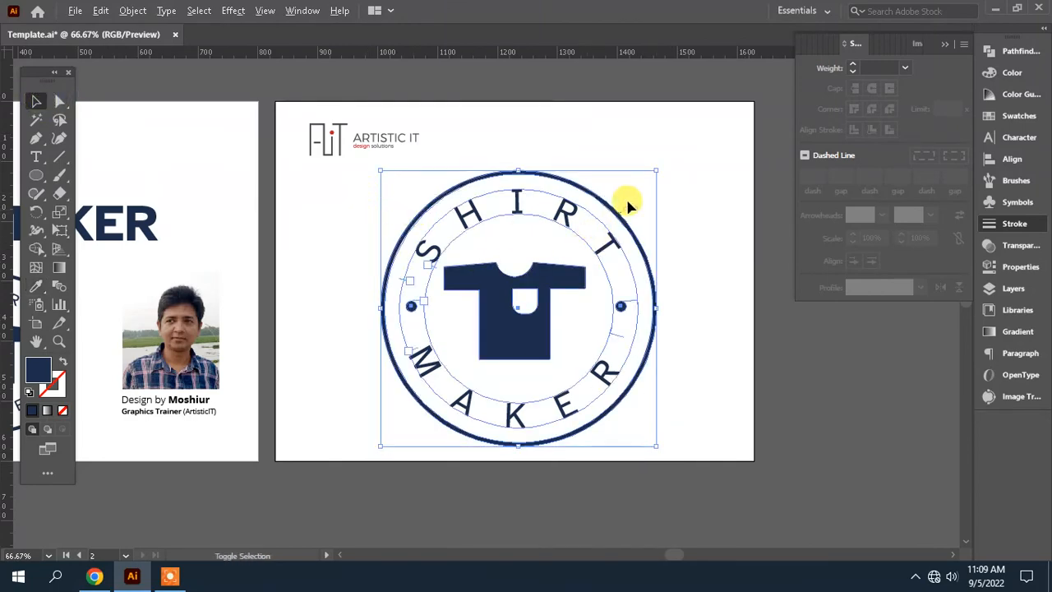
left_click_drag(656, 172, 637, 188)
left_click_drag(553, 223, 535, 223)
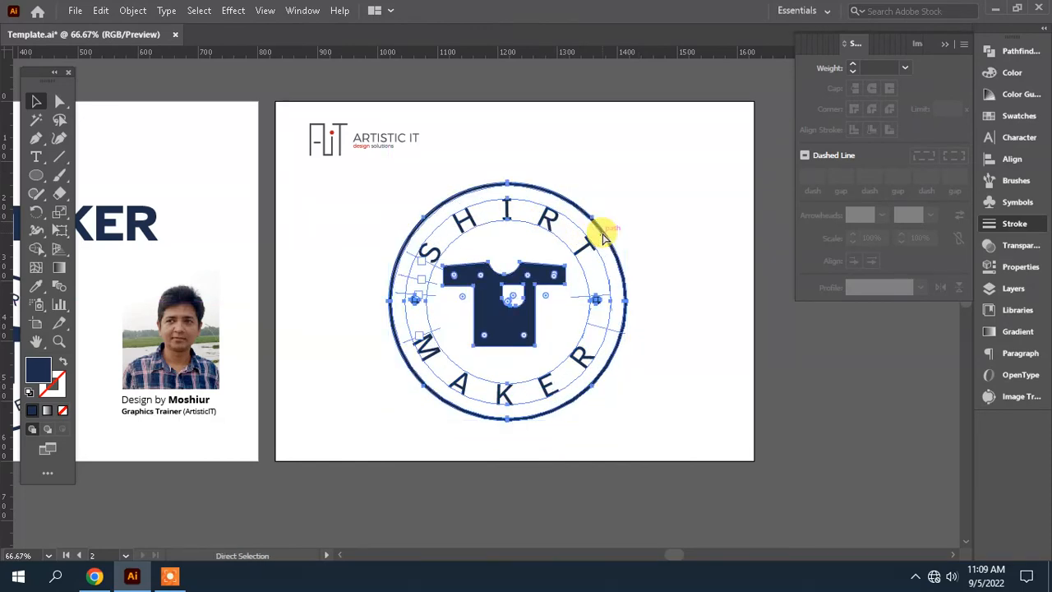
key("ctrl+plus")
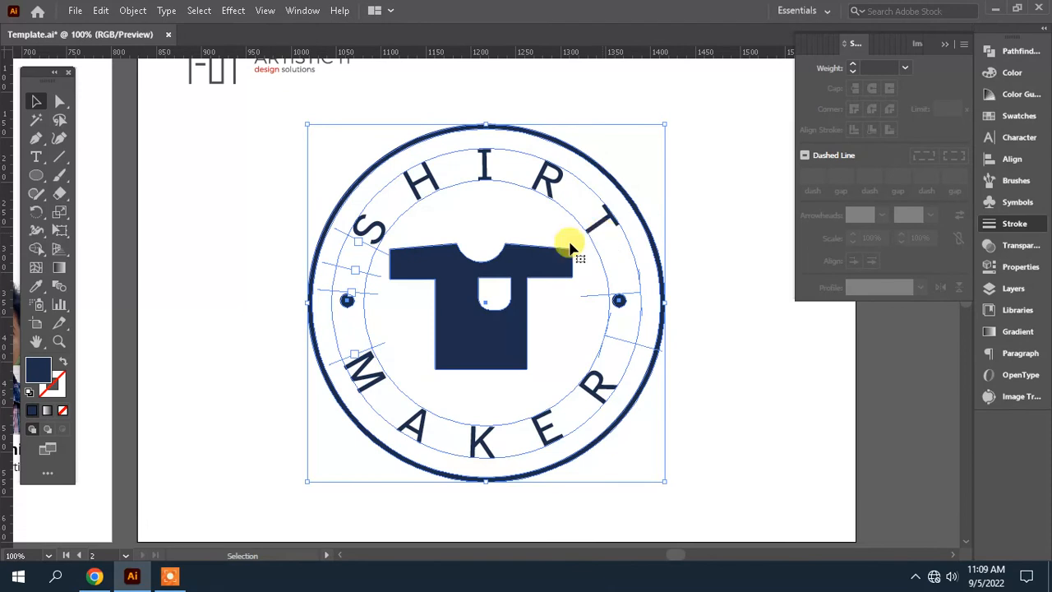
left_click(186, 580)
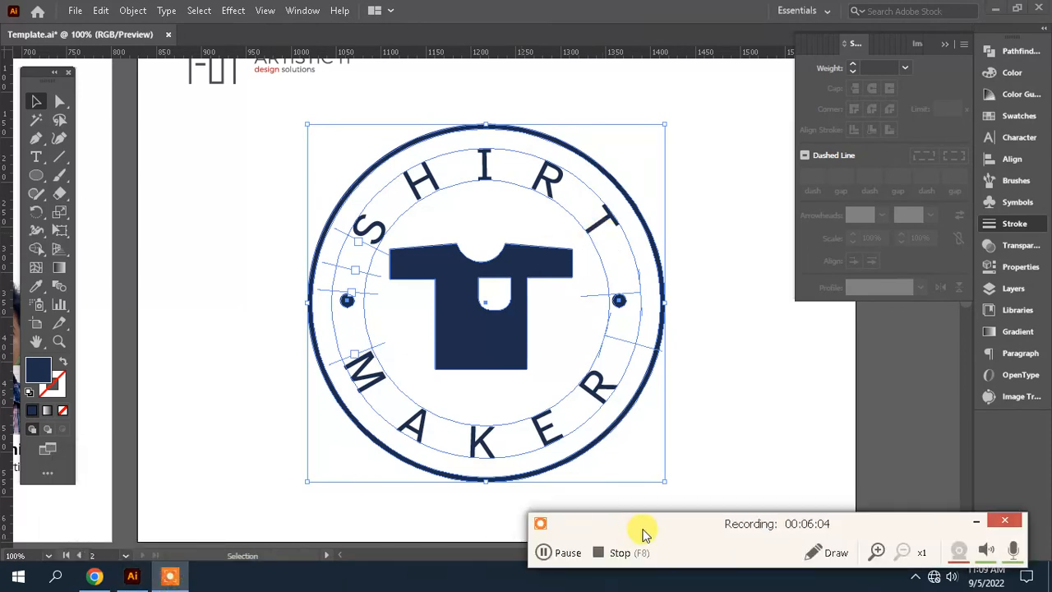